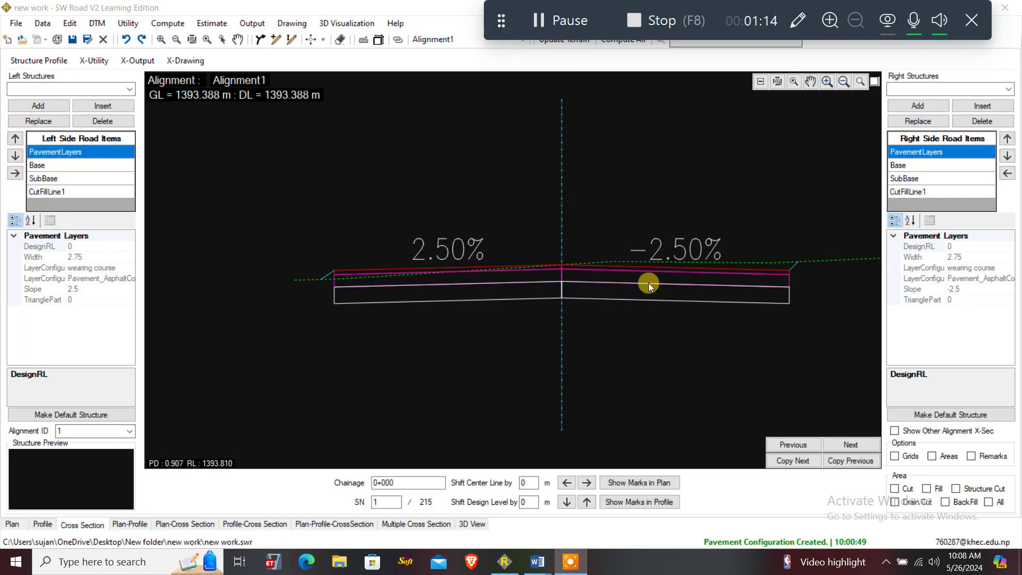
Open the design of drain workbook from the project data sheet folder on the desktop.
{"action": "left_click", "coordinate": [862, 19]}
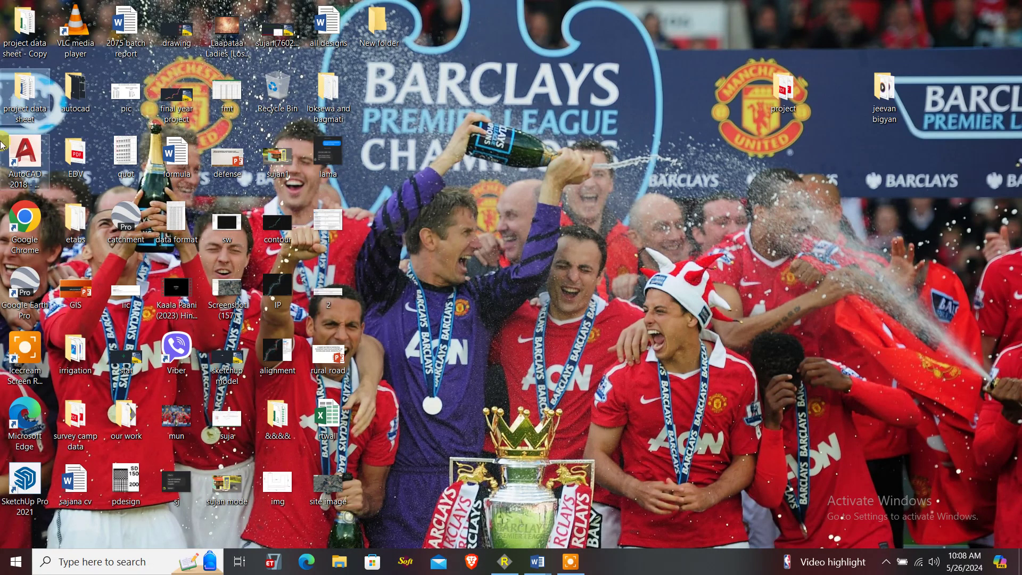
{"action": "double_click", "coordinate": [20, 81]}
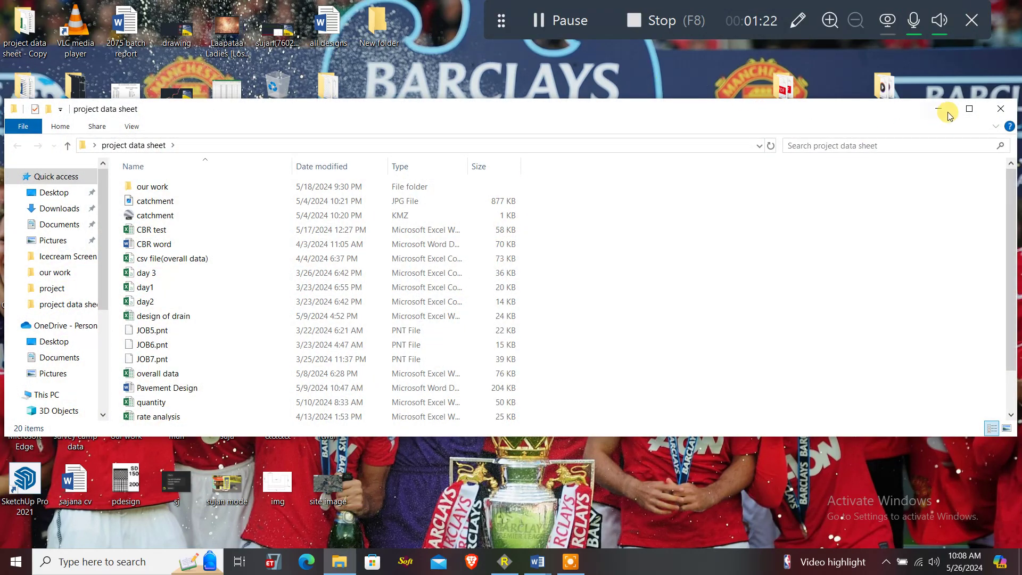
{"action": "left_click", "coordinate": [969, 109]}
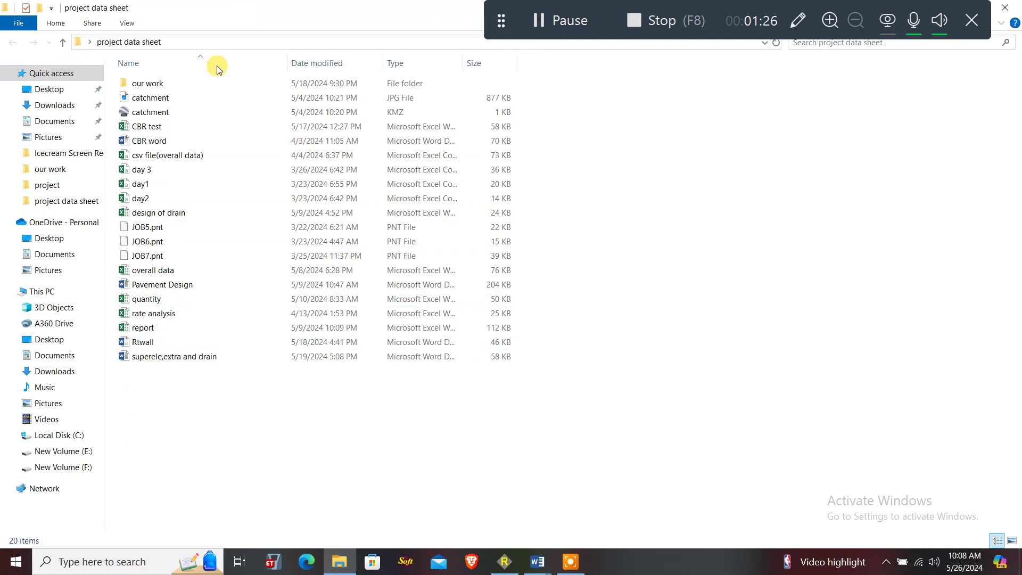
{"action": "double_click", "coordinate": [190, 214]}
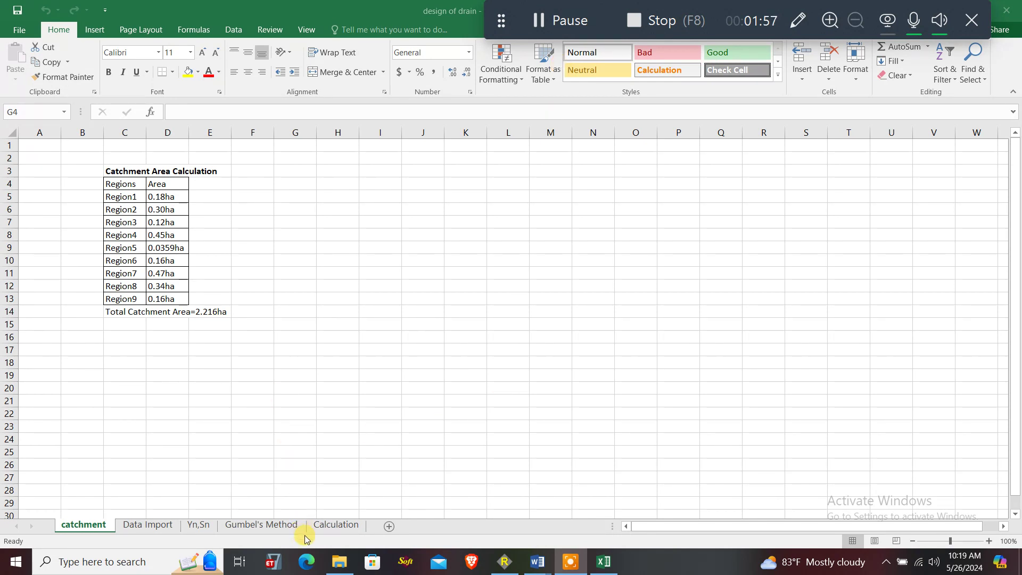
Open the catchment JPG image from the project data sheet folder and examine the white catchment regions along the road.
{"action": "left_click", "coordinate": [336, 563]}
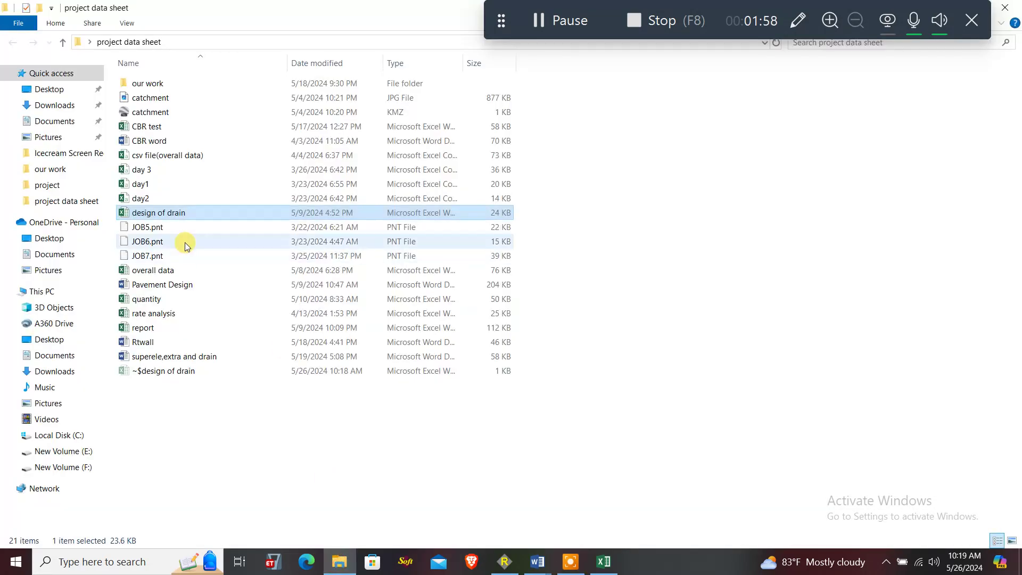
{"action": "double_click", "coordinate": [162, 100]}
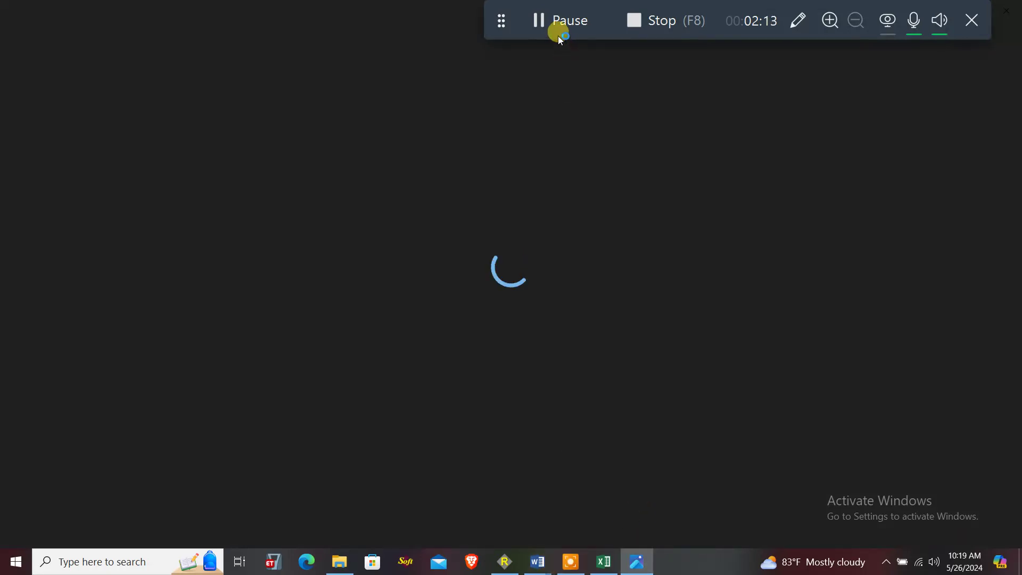
{"action": "scroll", "coordinate": [729, 66], "scroll_direction": "up", "scroll_amount": 2}
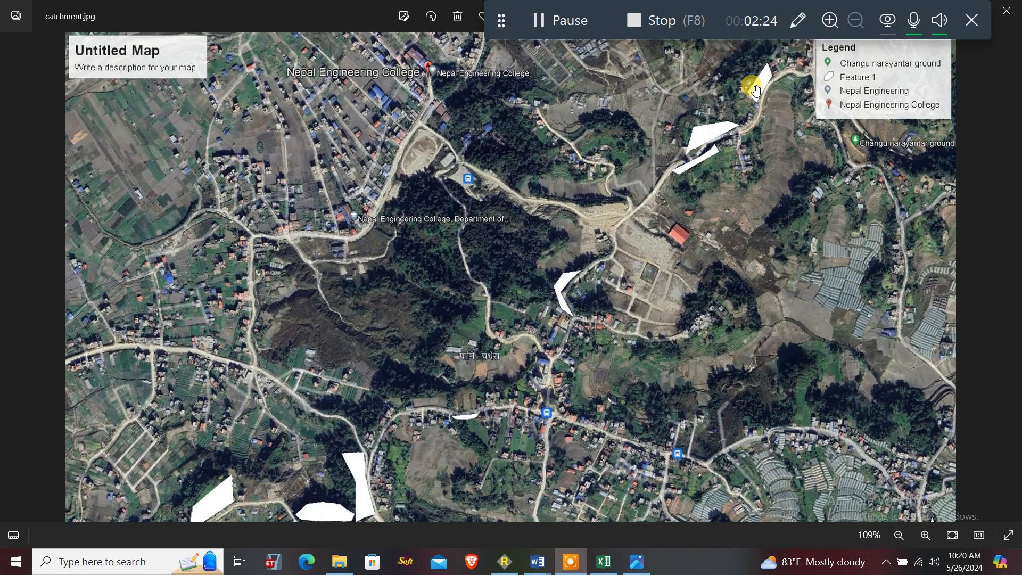
{"action": "scroll", "coordinate": [692, 170], "scroll_direction": "down", "scroll_amount": 1}
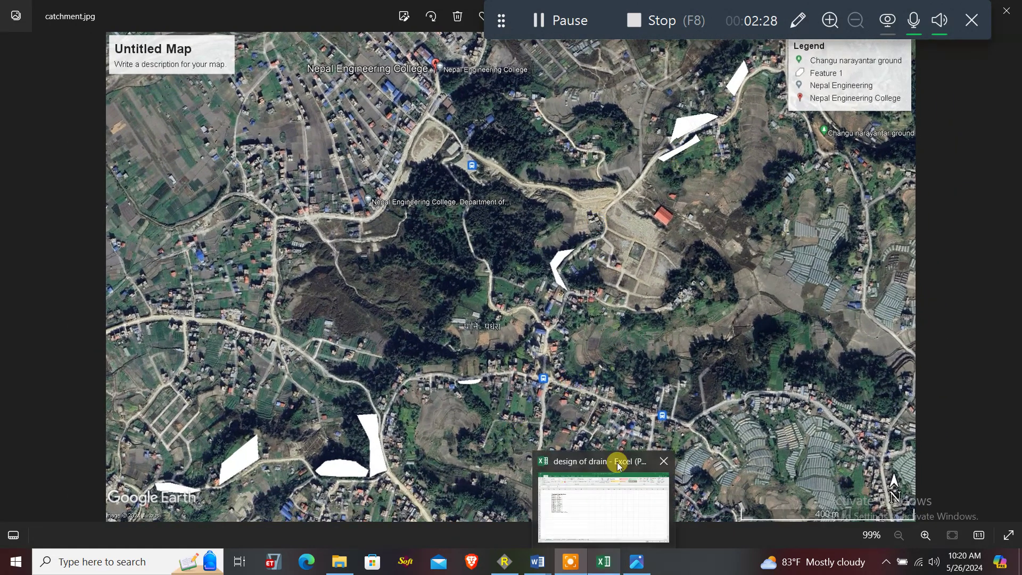
Switch back to the design of drain workbook in Excel and review the yearly peak rainfall records on the Data Import sheet.
{"action": "mouse_move", "coordinate": [579, 573]}
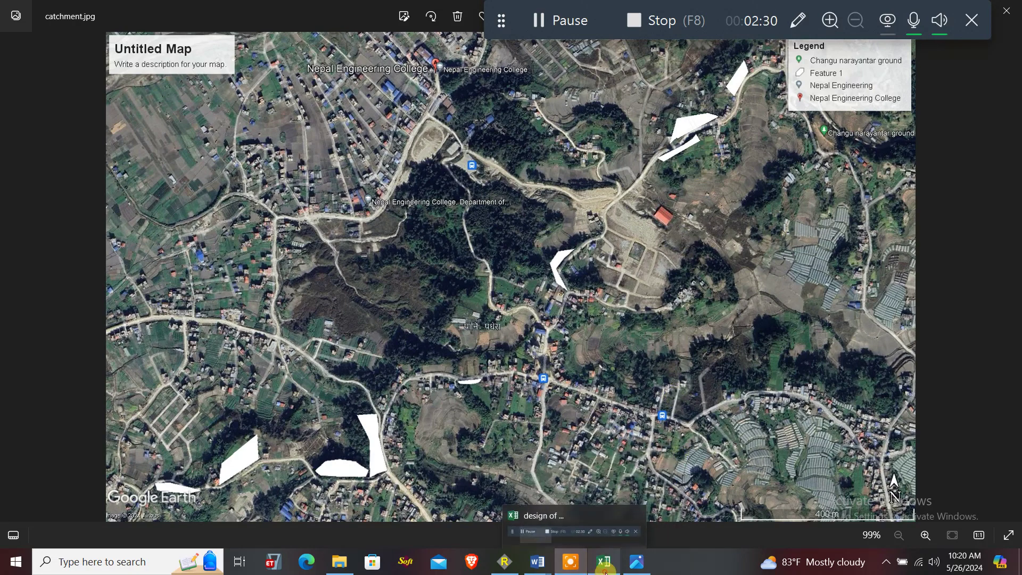
{"action": "left_click", "coordinate": [603, 561]}
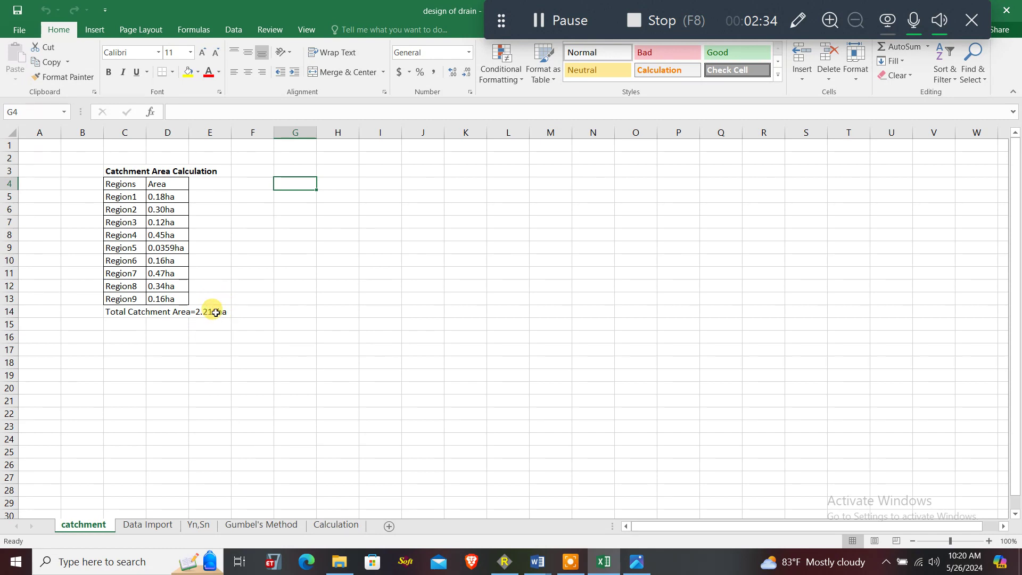
{"action": "left_click", "coordinate": [146, 525]}
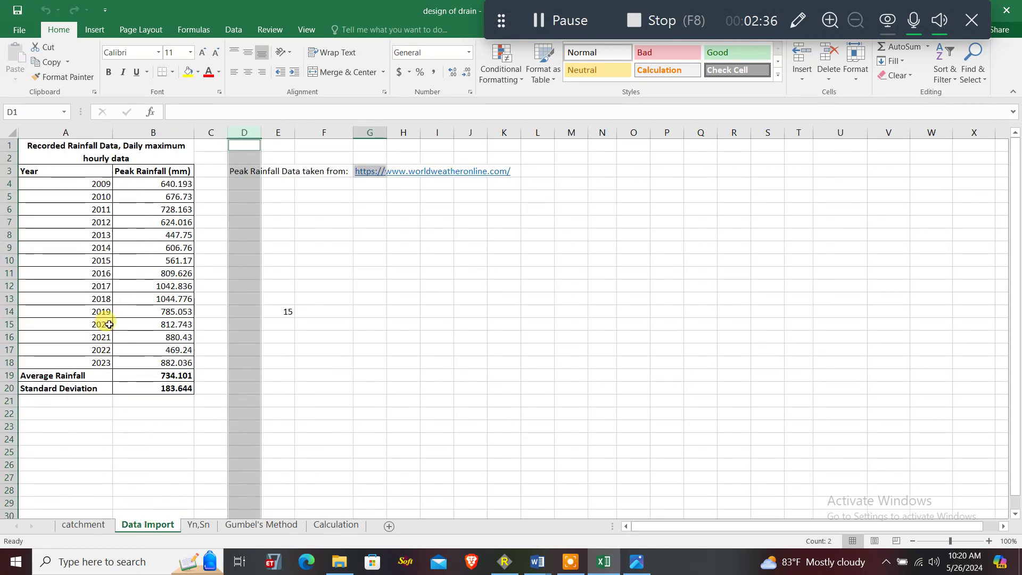
{"action": "left_click", "coordinate": [338, 310]}
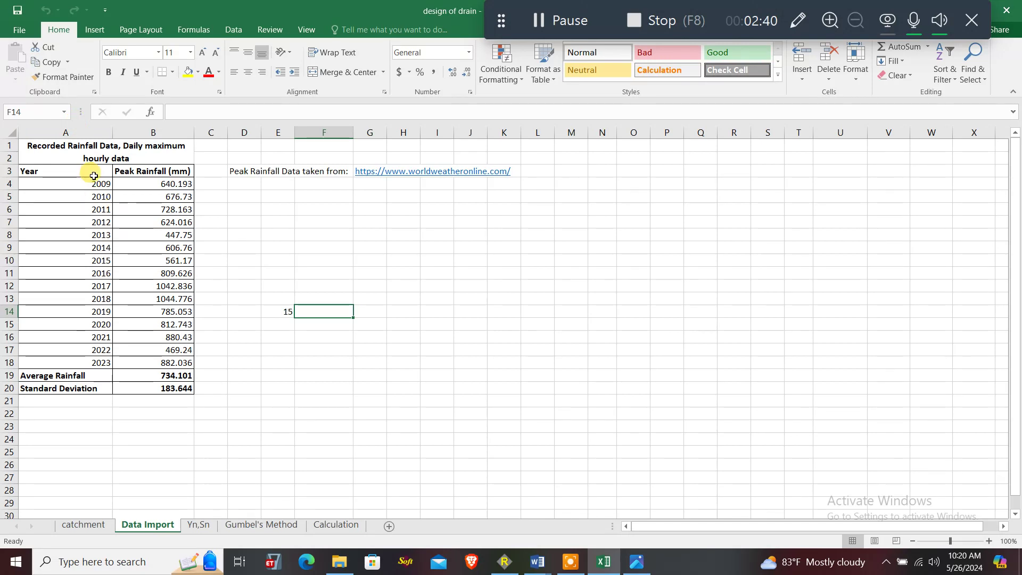
{"action": "left_click", "coordinate": [185, 184]}
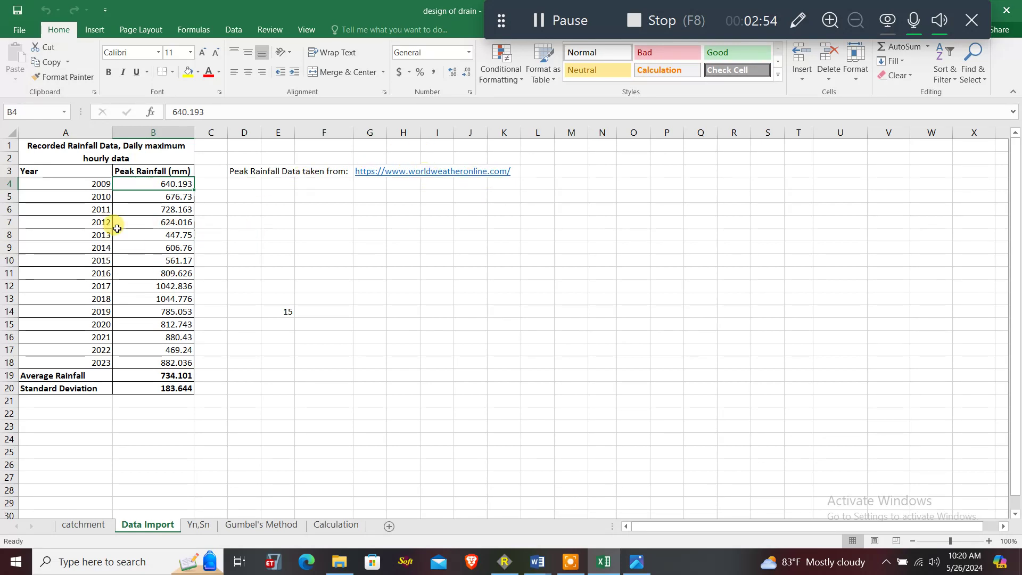
{"action": "left_click", "coordinate": [236, 234]}
{"action": "left_click_drag", "start_coordinate": [157, 183], "coordinate": [176, 362]}
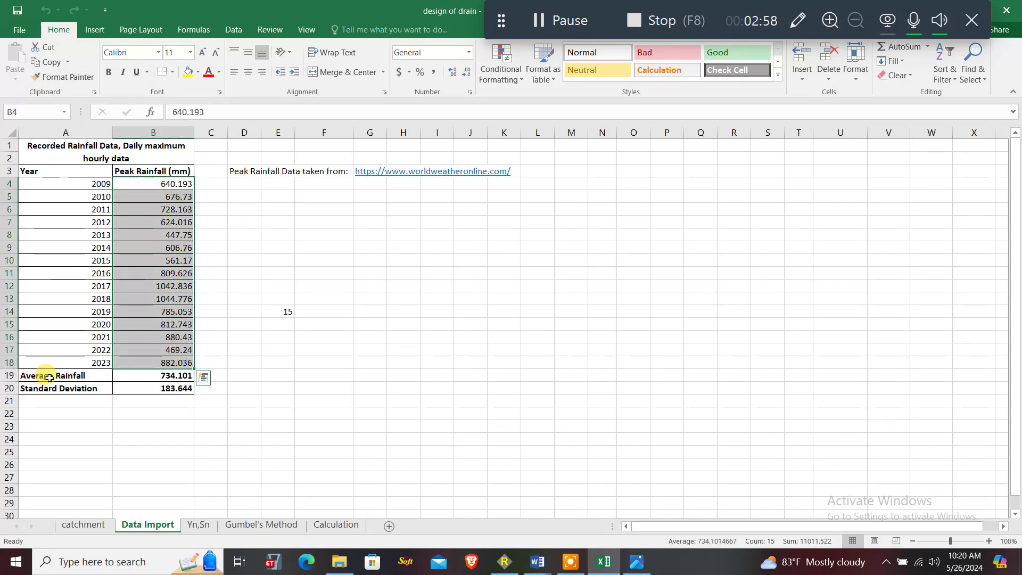
Inspect the formulas behind the average rainfall and standard deviation on the Data Import sheet, leaving them unedited.
{"action": "left_click", "coordinate": [157, 376]}
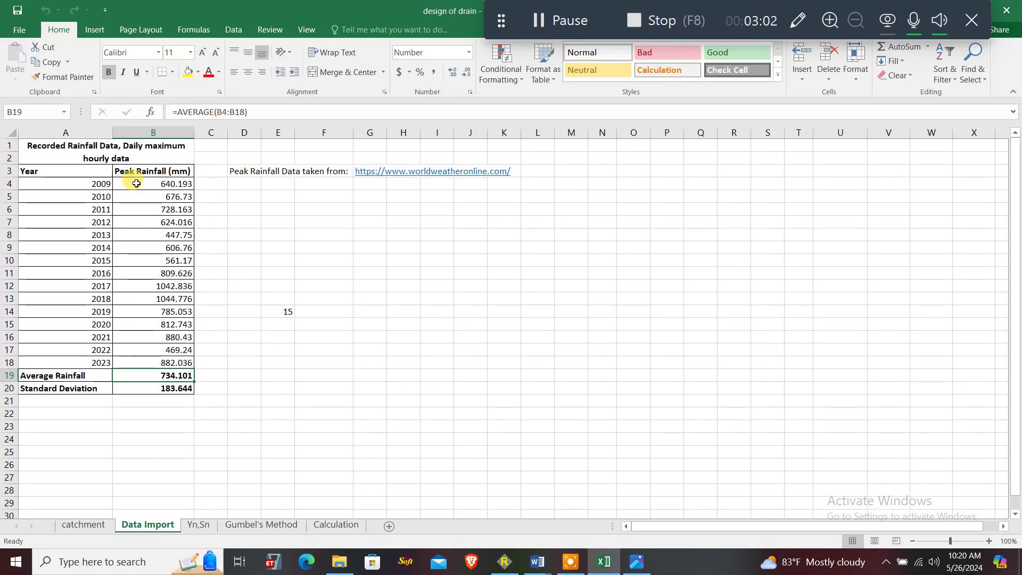
{"action": "left_click", "coordinate": [169, 394]}
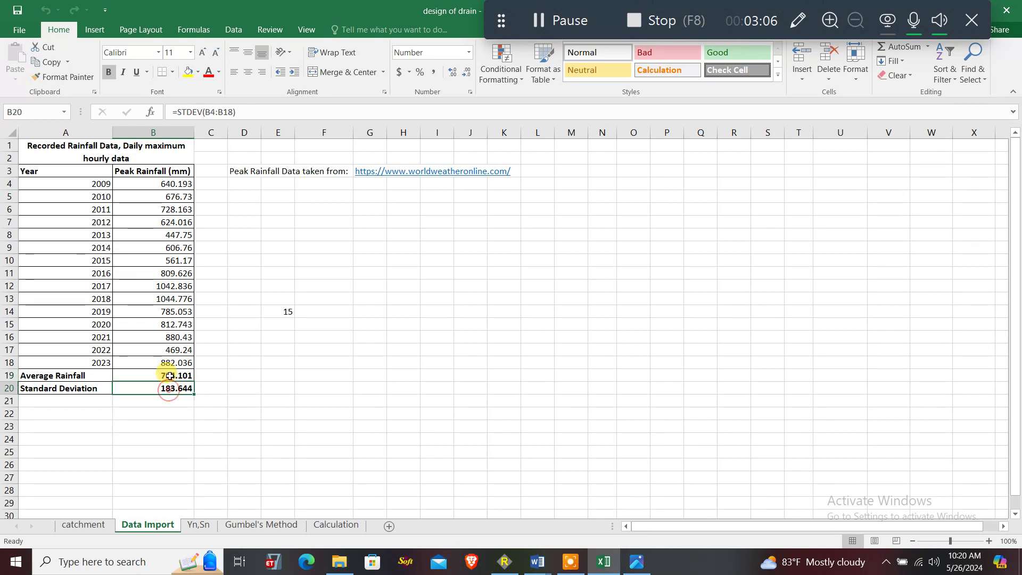
{"action": "left_click_drag", "start_coordinate": [177, 112], "coordinate": [252, 110]}
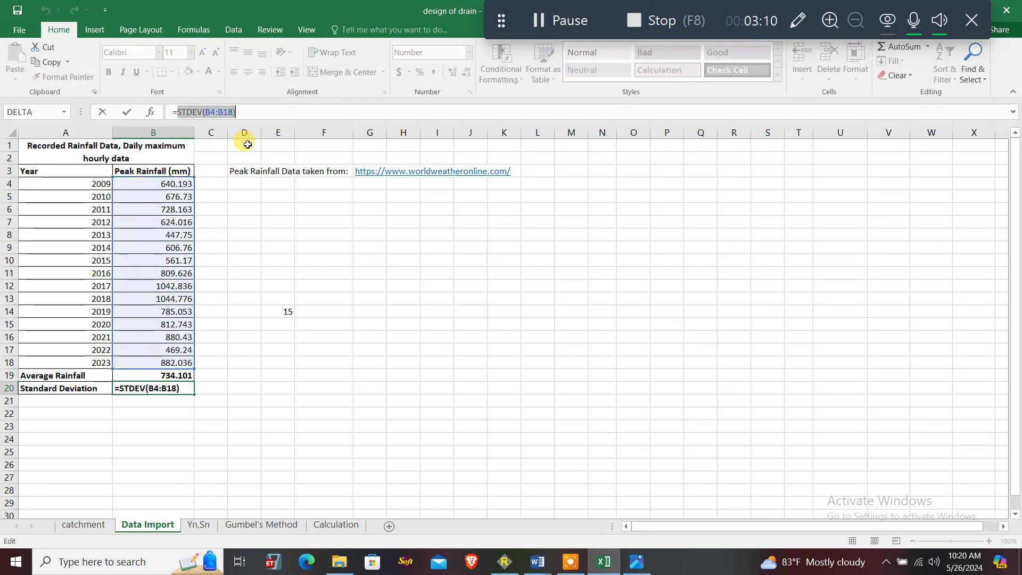
{"action": "key", "text": "Escape"}
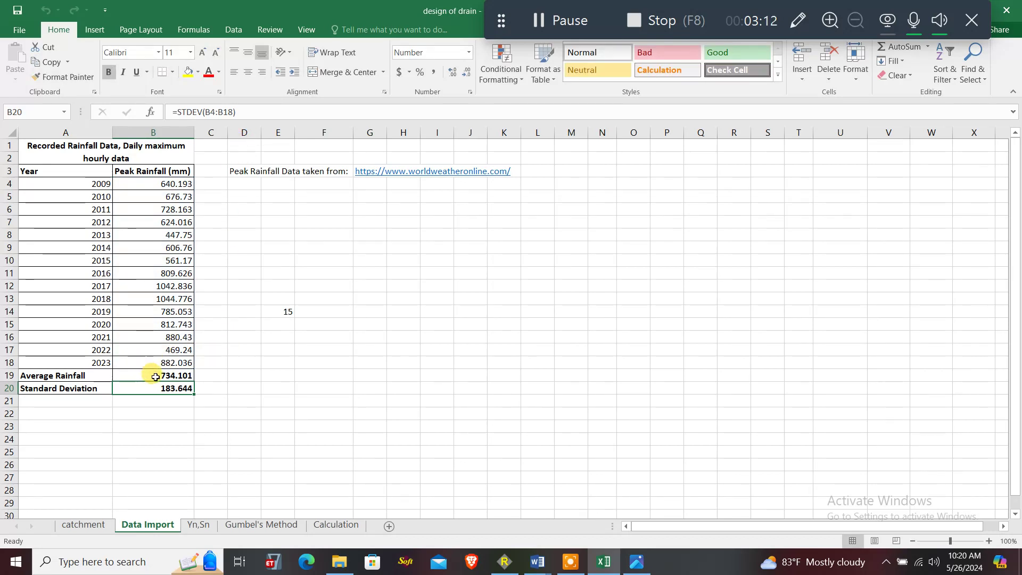
Examine the reduced mean and reduced standard deviation table by number of record years on the Yn,Sn sheet.
{"action": "left_click", "coordinate": [182, 524]}
{"action": "scroll", "coordinate": [121, 312], "scroll_direction": "down", "scroll_amount": 1}
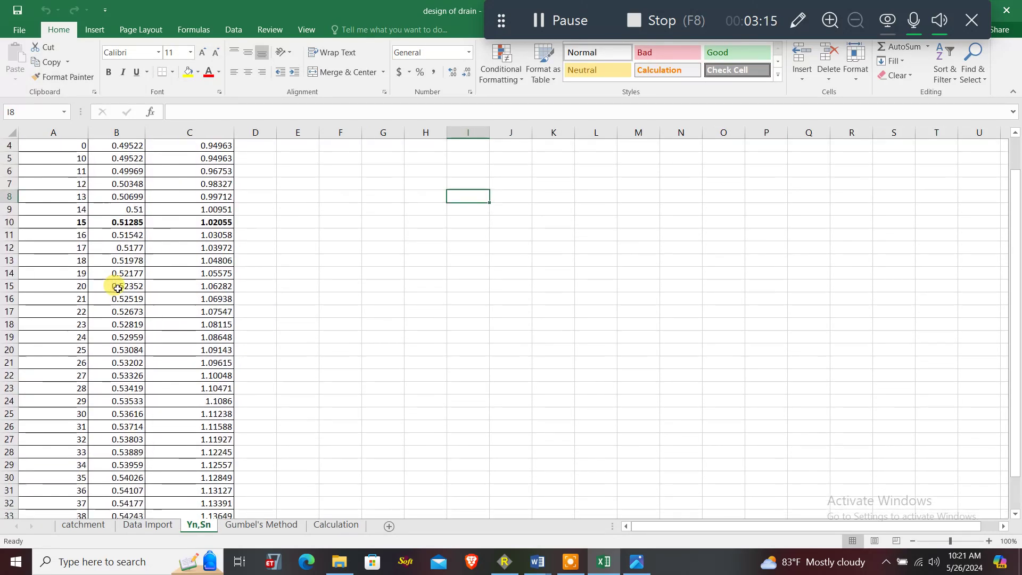
{"action": "scroll", "coordinate": [59, 184], "scroll_direction": "up", "scroll_amount": 1}
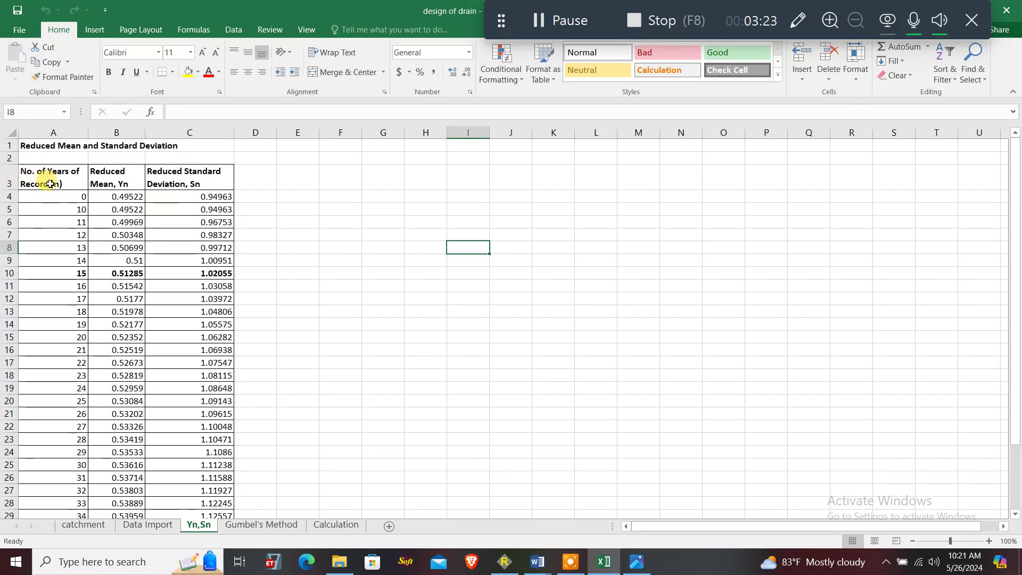
{"action": "scroll", "coordinate": [51, 176], "scroll_direction": "down", "scroll_amount": 1}
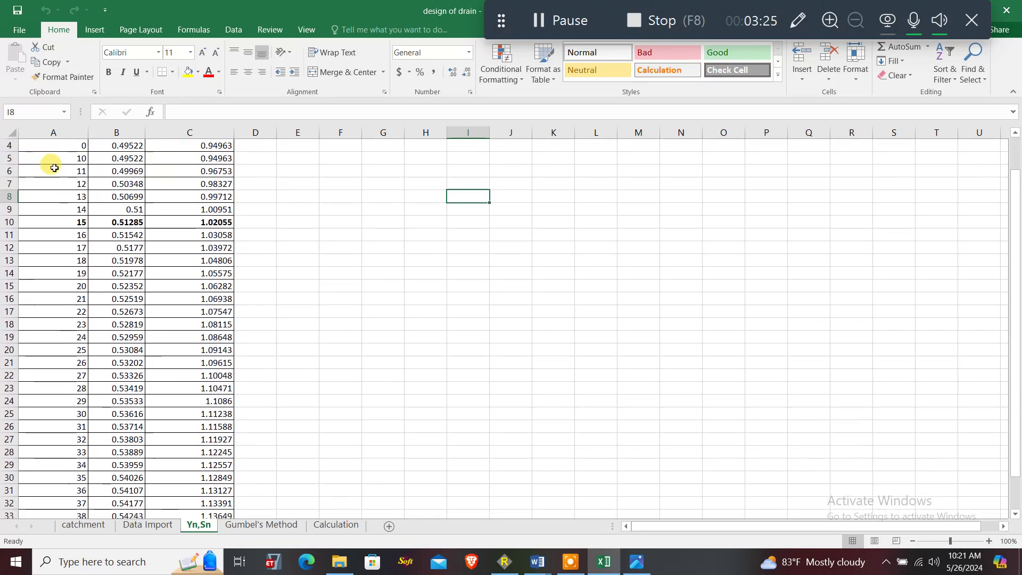
{"action": "scroll", "coordinate": [74, 247], "scroll_direction": "up", "scroll_amount": 1}
{"action": "scroll", "coordinate": [80, 234], "scroll_direction": "up", "scroll_amount": 1}
{"action": "left_click_drag", "start_coordinate": [111, 196], "coordinate": [176, 376]}
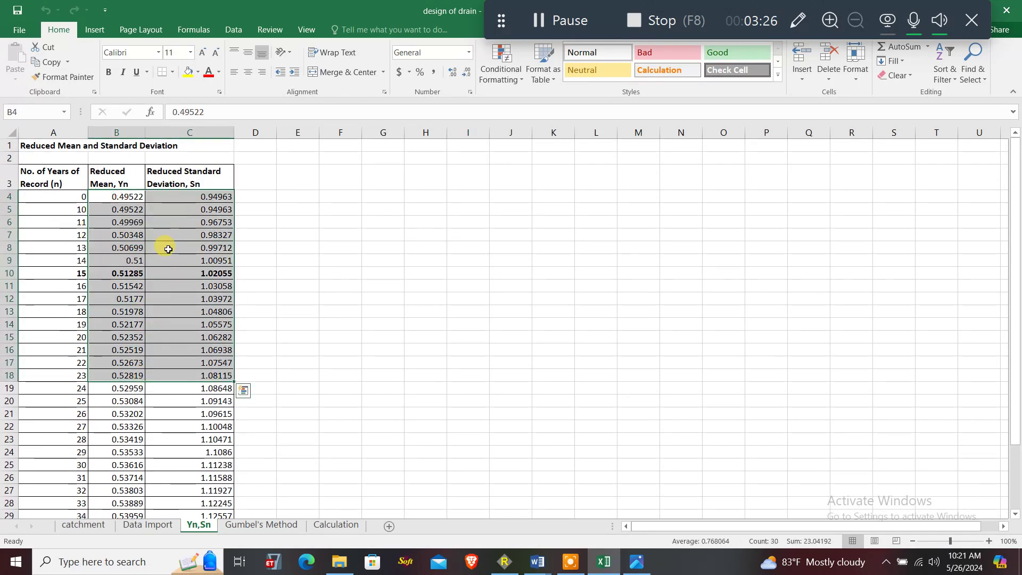
{"action": "left_click", "coordinate": [329, 309]}
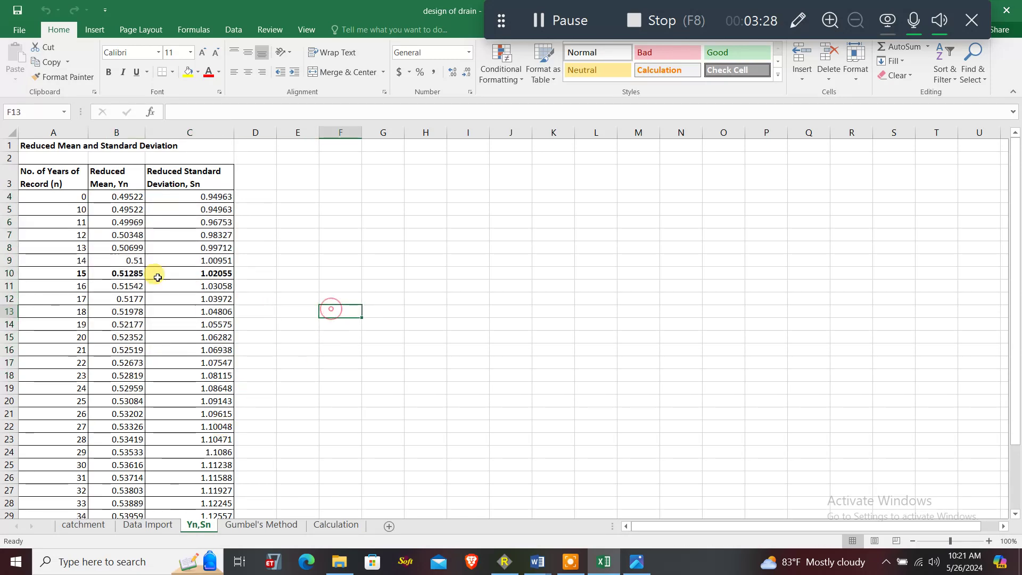
Check the recorded years on the Data Import sheet and select the matching 15-year row on the Yn,Sn sheet.
{"action": "left_click", "coordinate": [148, 524]}
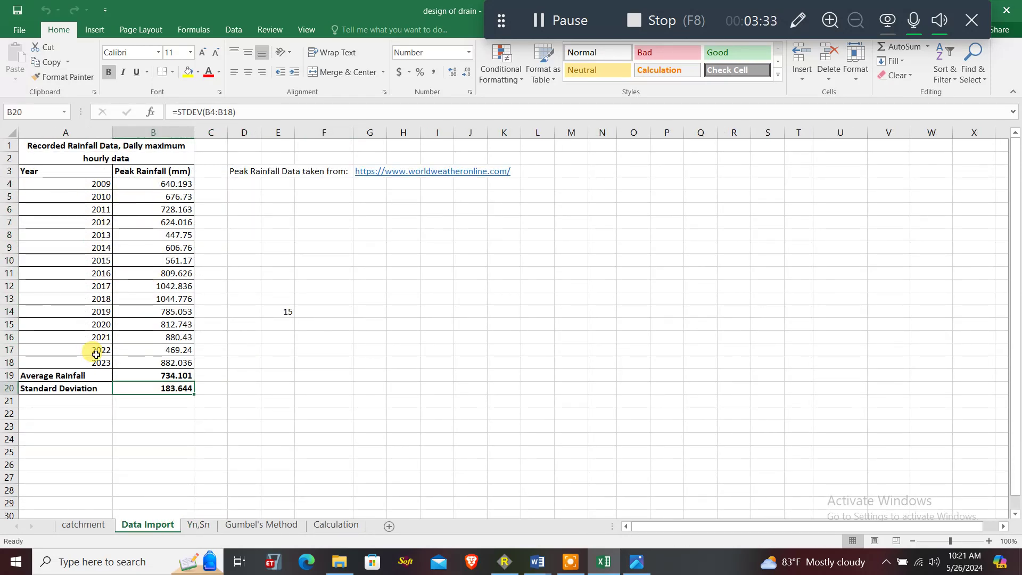
{"action": "left_click", "coordinate": [212, 527]}
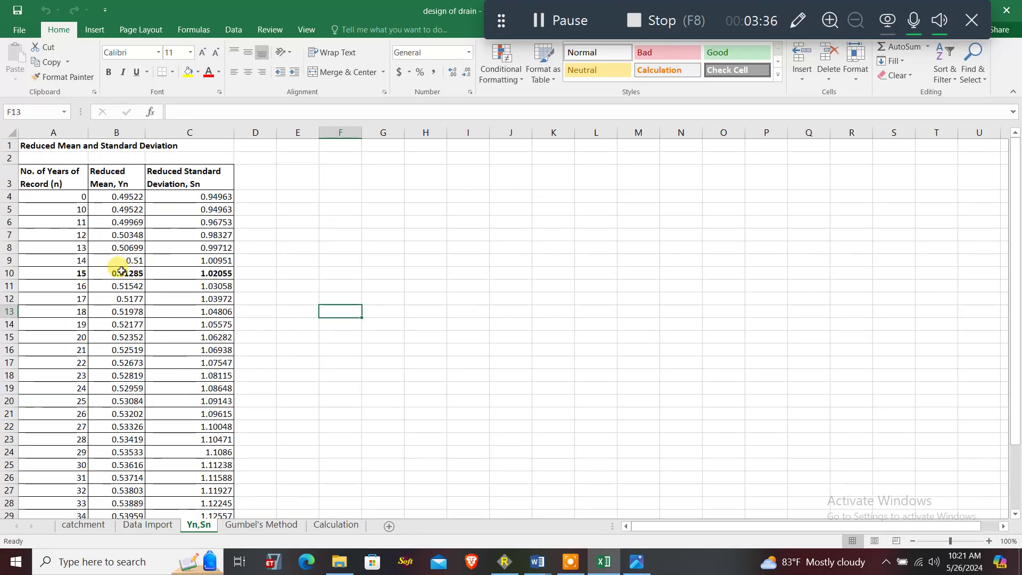
{"action": "left_click_drag", "start_coordinate": [71, 272], "coordinate": [228, 272]}
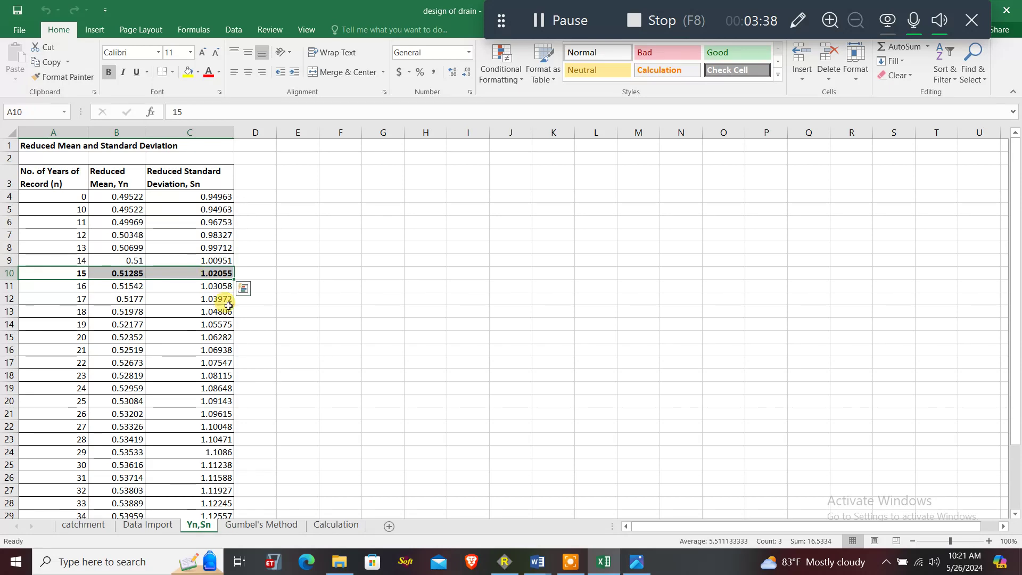
Compare the rainfall mean and standard deviation on the Gumbel's Method sheet with their source values on the Data Import sheet.
{"action": "left_click", "coordinate": [273, 527]}
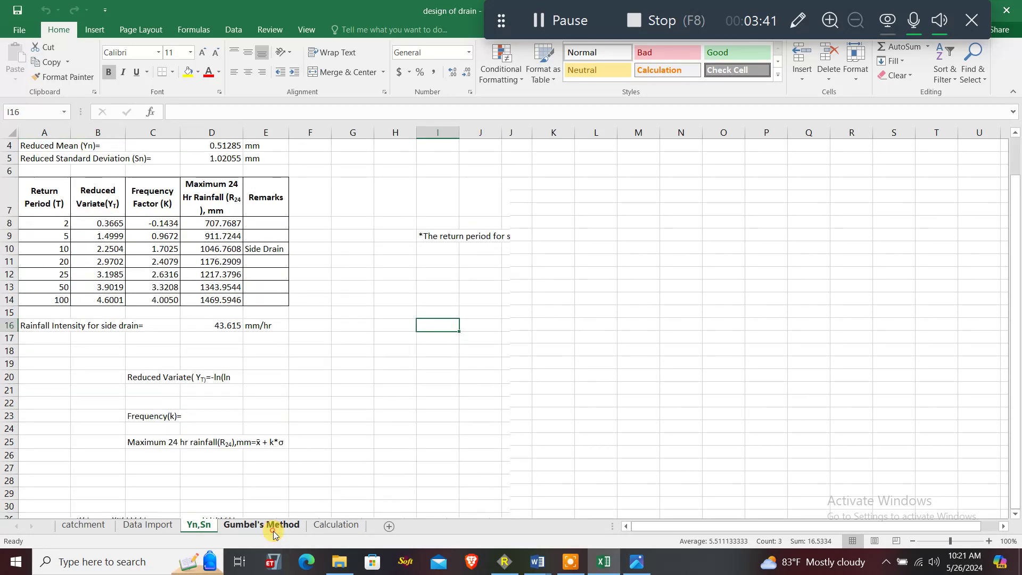
{"action": "scroll", "coordinate": [170, 229], "scroll_direction": "up", "scroll_amount": 1}
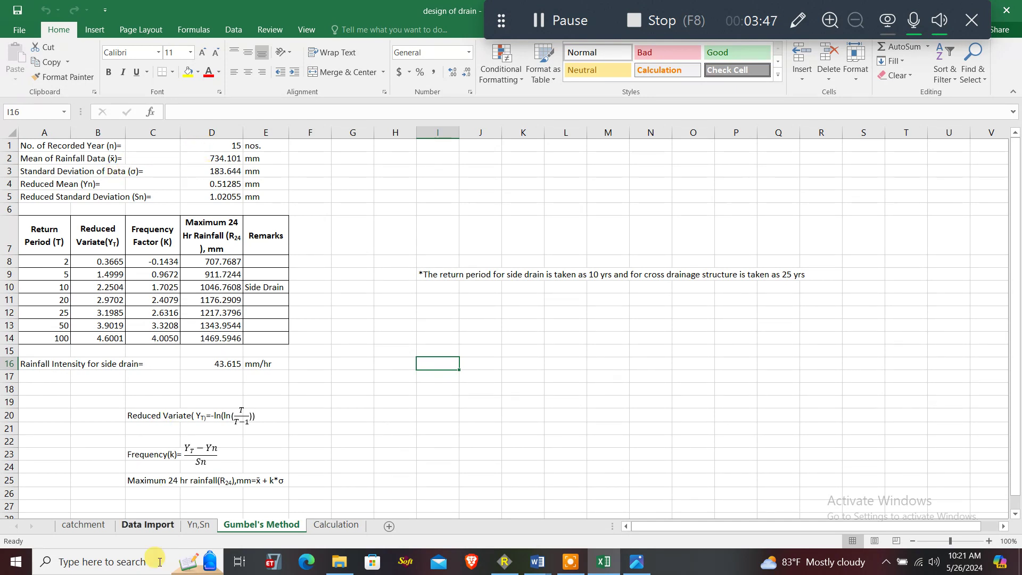
{"action": "left_click", "coordinate": [152, 525]}
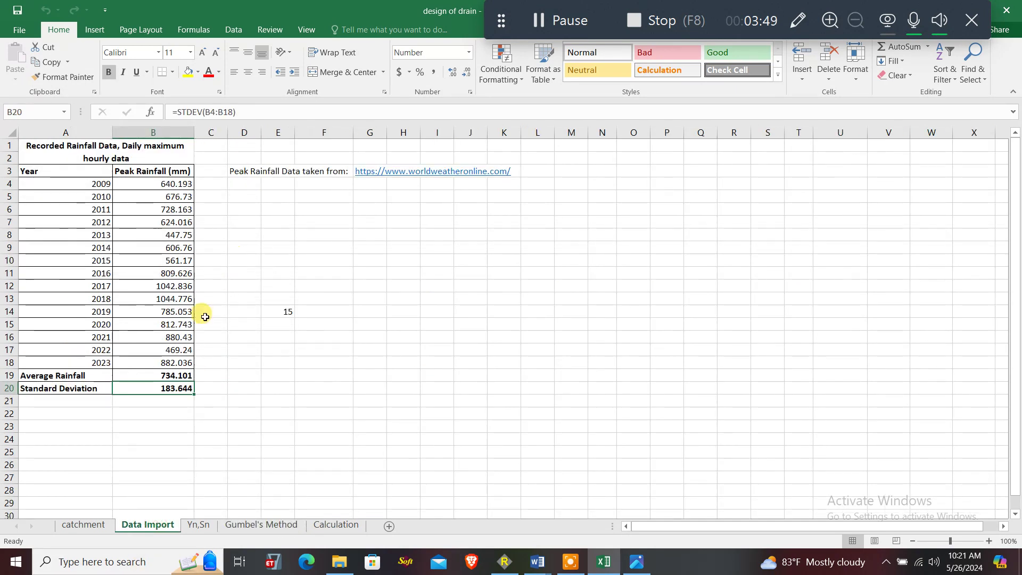
{"action": "left_click", "coordinate": [246, 525]}
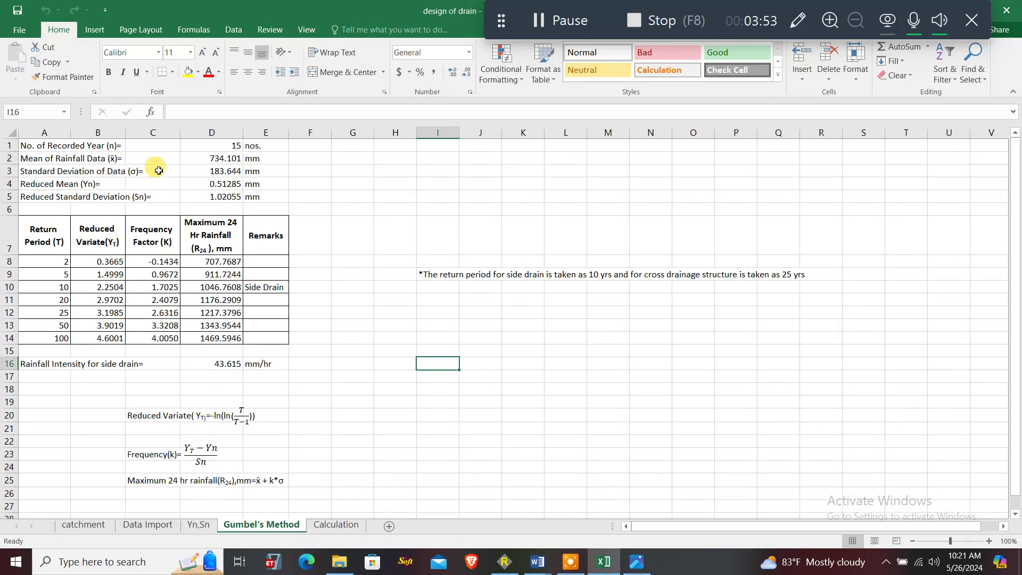
{"action": "left_click", "coordinate": [144, 525]}
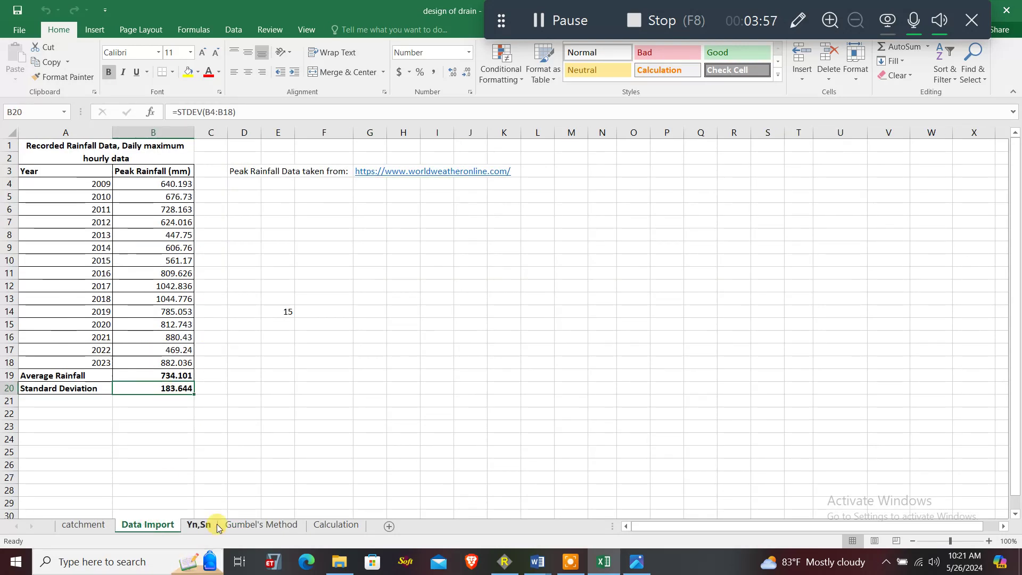
{"action": "left_click", "coordinate": [240, 525]}
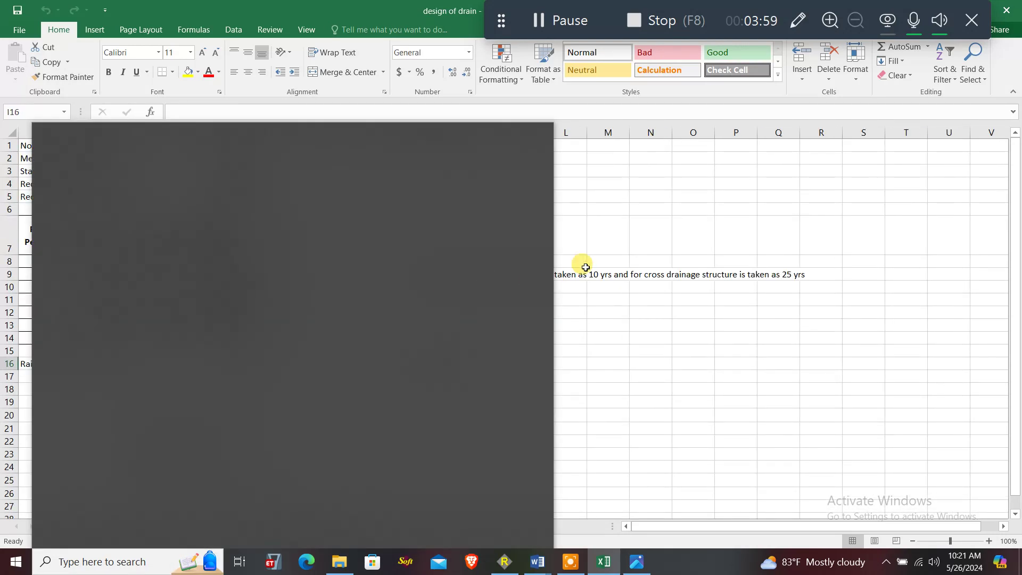
Check the reduced mean and reduced standard deviation on the Gumbel's Method sheet against the Yn,Sn table's 15-year row.
{"action": "left_click", "coordinate": [608, 184]}
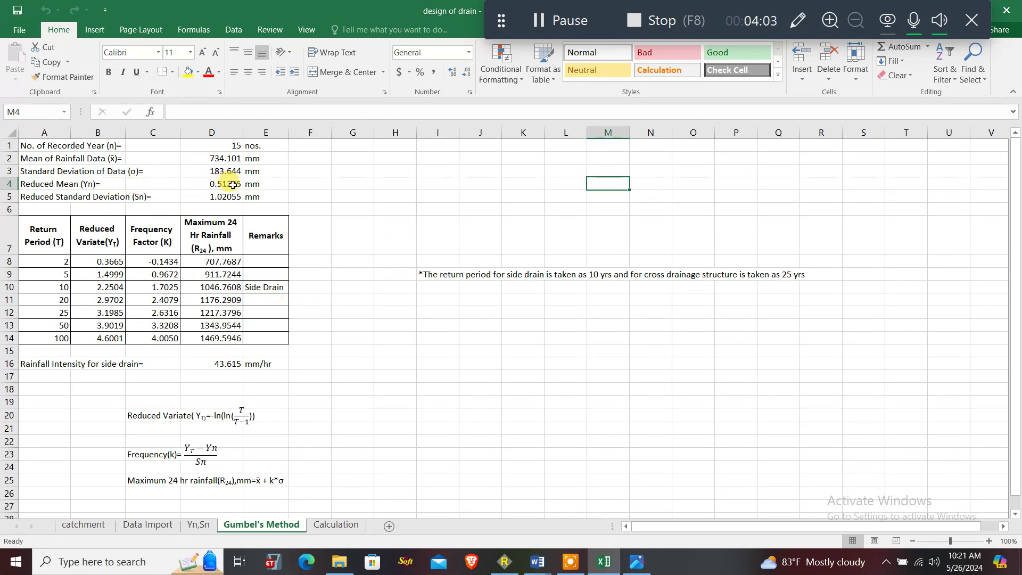
{"action": "left_click", "coordinate": [190, 525]}
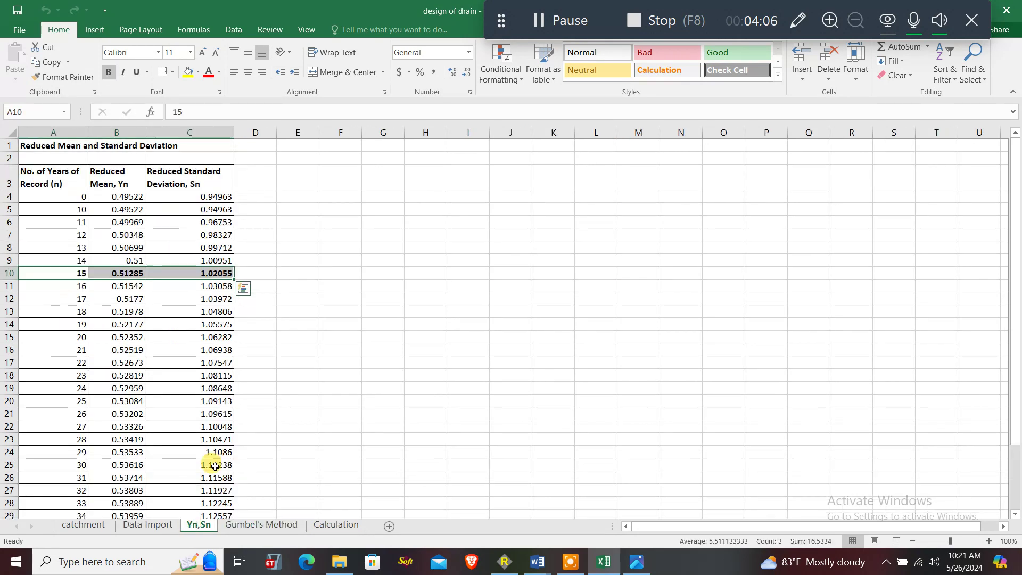
{"action": "left_click", "coordinate": [240, 526]}
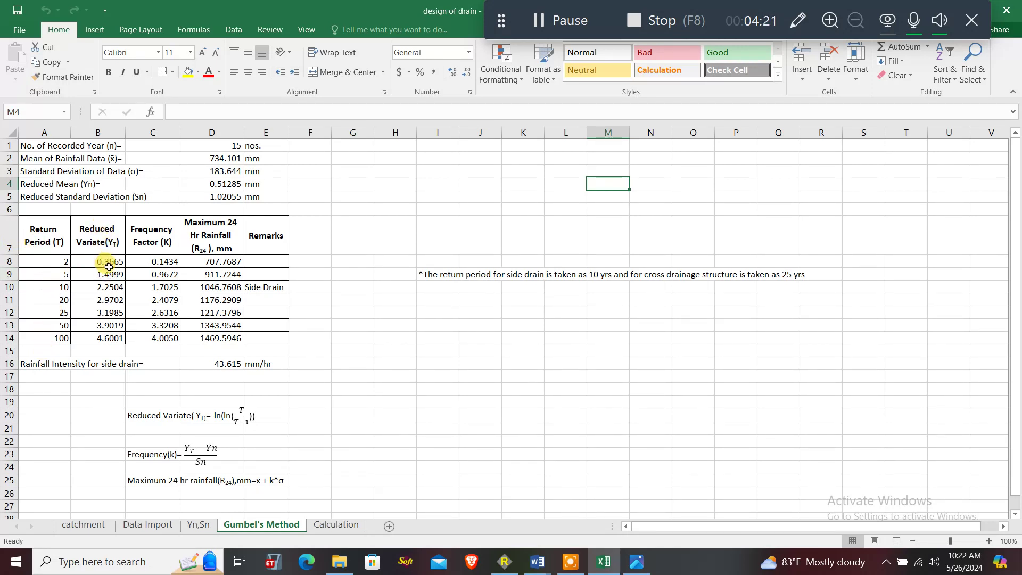
Inspect the reduced variate formula for the 2-year return period on the Gumbel's Method sheet.
{"action": "scroll", "coordinate": [191, 404], "scroll_direction": "down", "scroll_amount": 1}
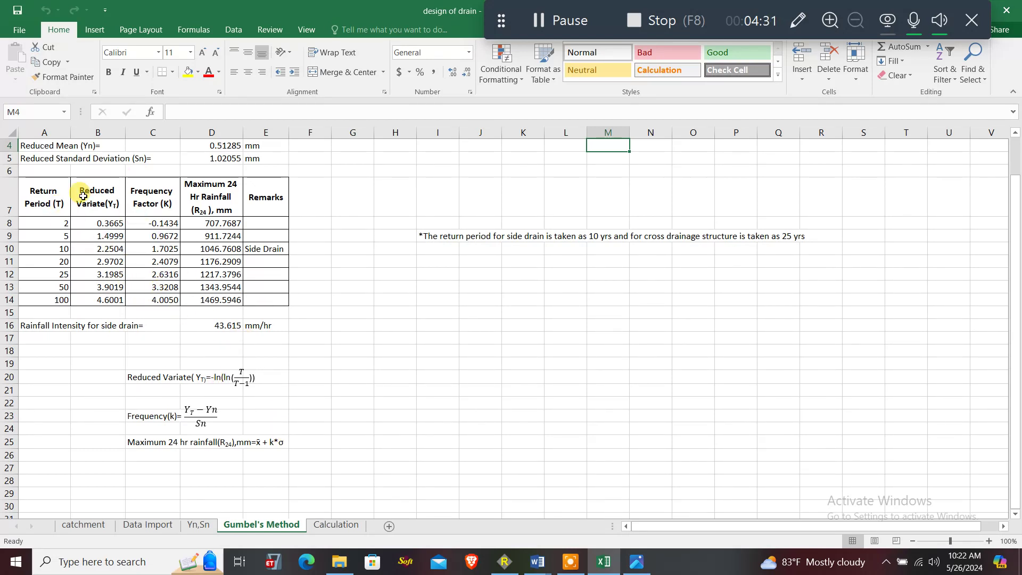
{"action": "left_click", "coordinate": [115, 220]}
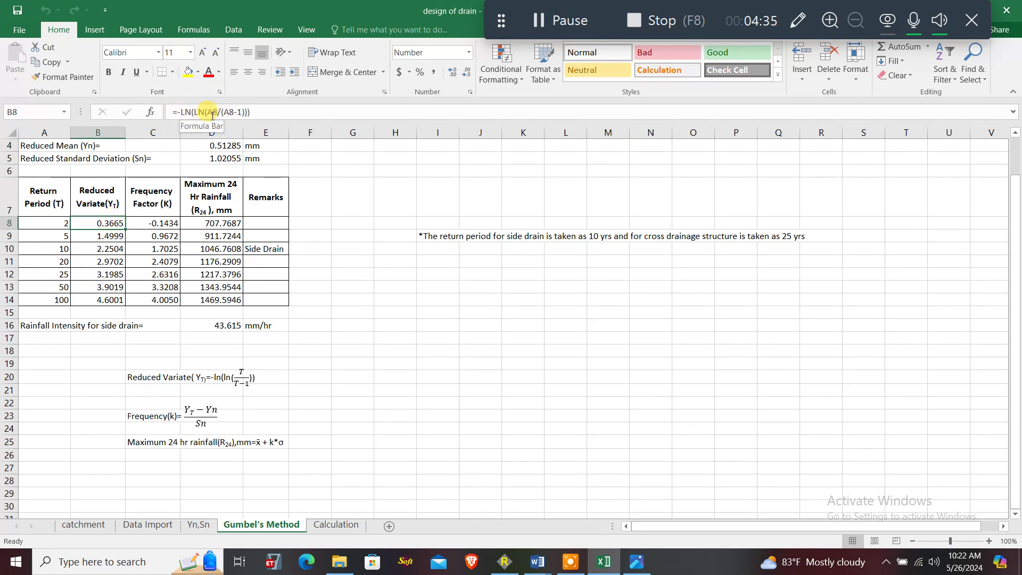
{"action": "left_click_drag", "start_coordinate": [263, 112], "coordinate": [142, 109]}
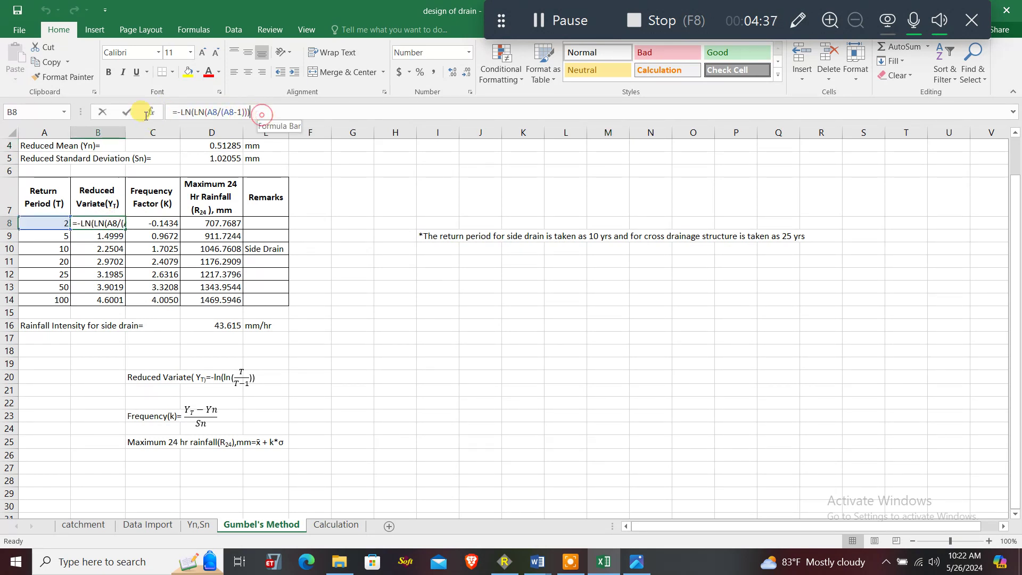
{"action": "key", "text": "Escape"}
Inspect the frequency factor formula for the 2-year return period against the written frequency equation.
{"action": "left_click", "coordinate": [142, 229]}
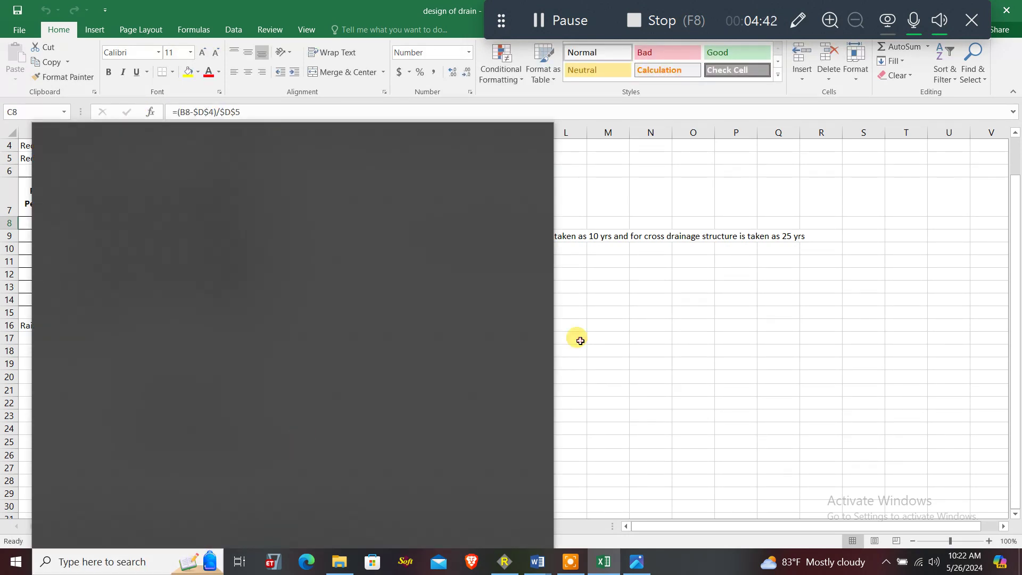
{"action": "left_click", "coordinate": [574, 338]}
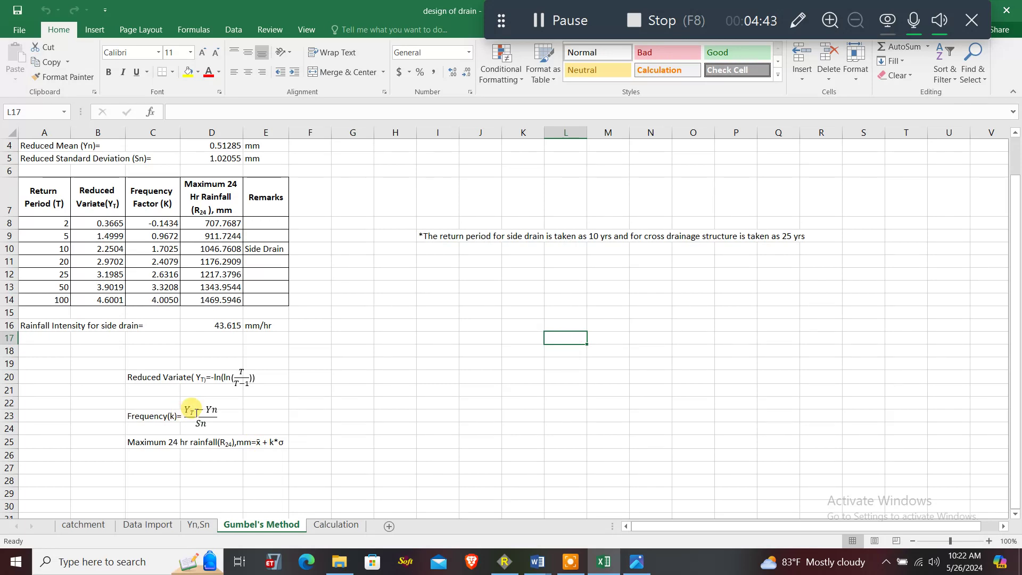
{"action": "left_click", "coordinate": [157, 223]}
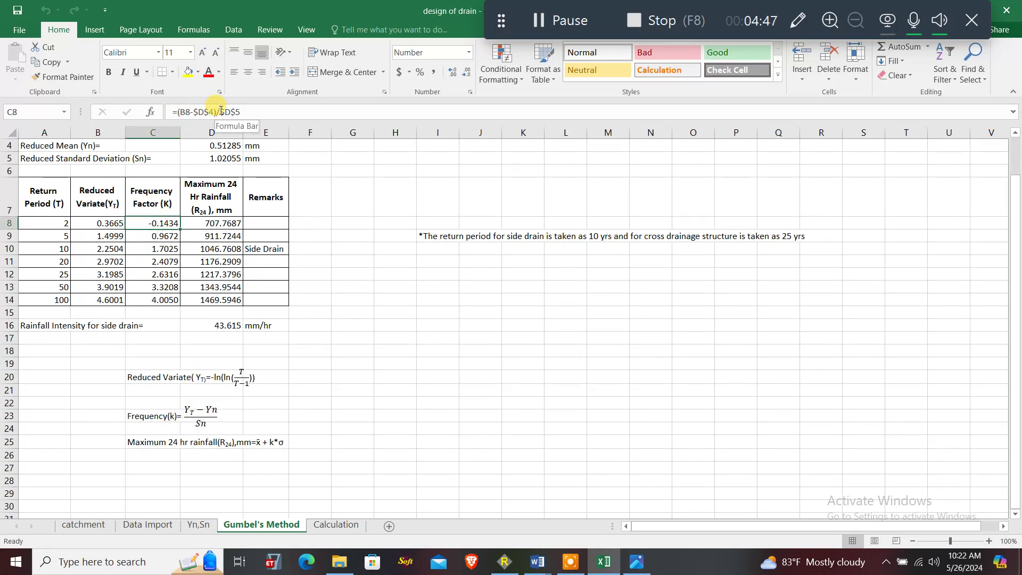
{"action": "triple_click", "coordinate": [253, 106]}
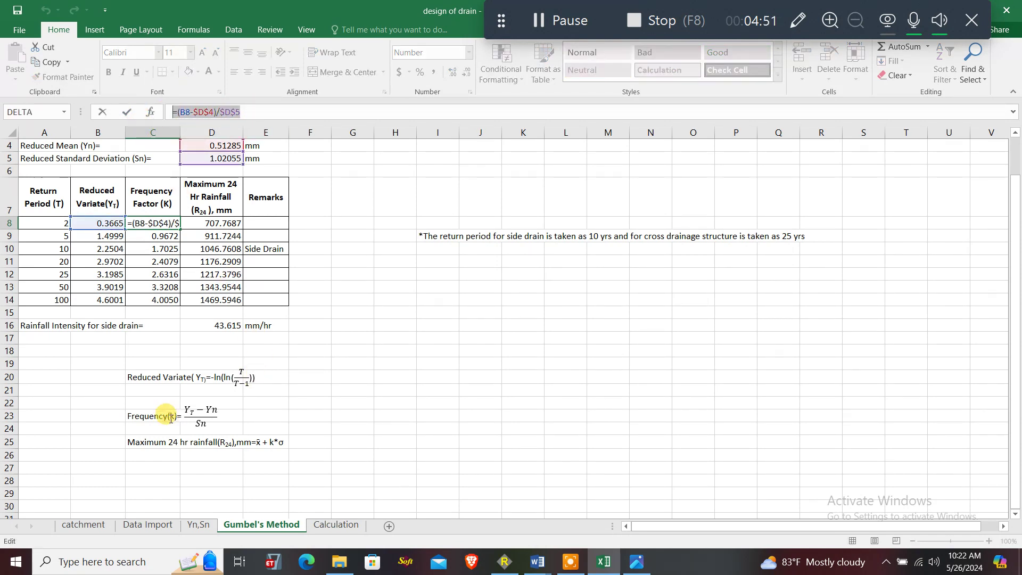
{"action": "key", "text": "Escape"}
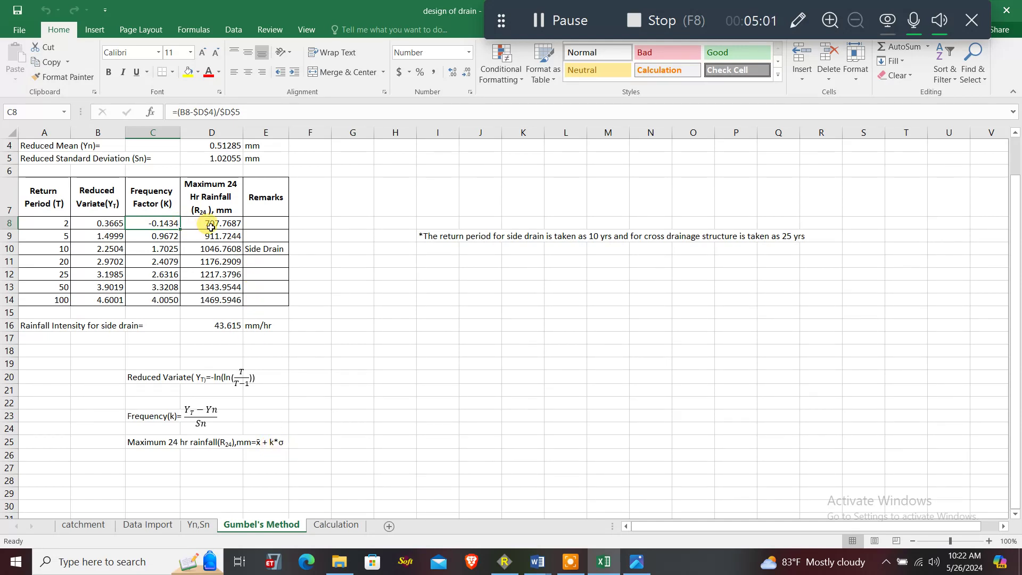
Review the maximum 24-hour rainfall values for all return periods and inspect the side drain's rainfall intensity formula.
{"action": "left_click_drag", "start_coordinate": [208, 221], "coordinate": [207, 302]}
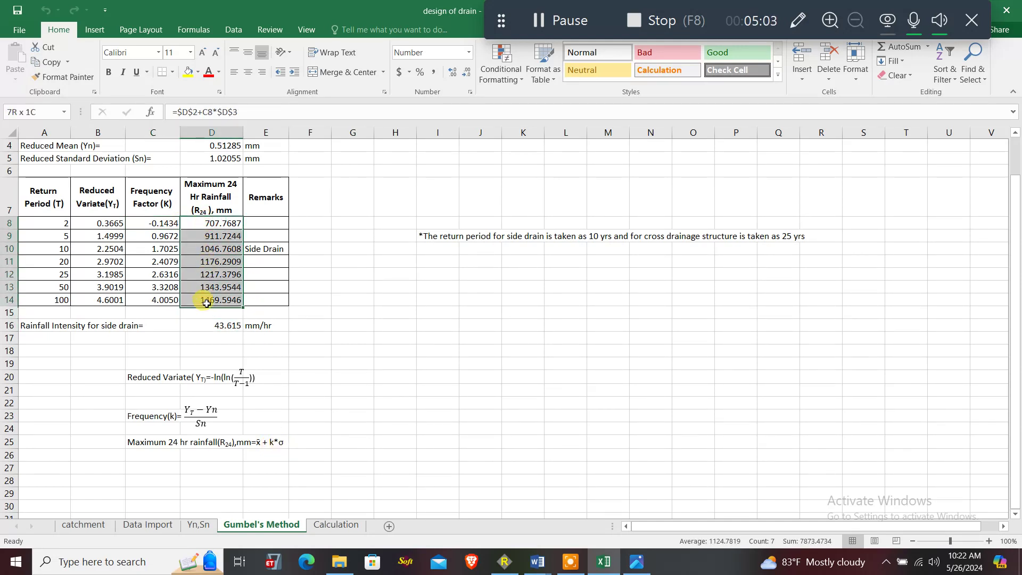
{"action": "left_click", "coordinate": [312, 206]}
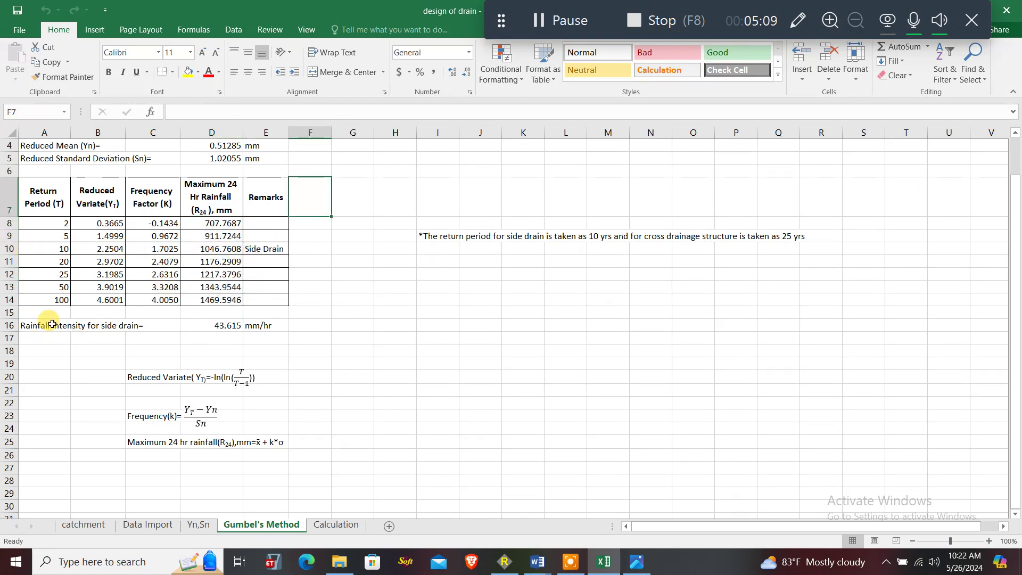
{"action": "double_click", "coordinate": [221, 324]}
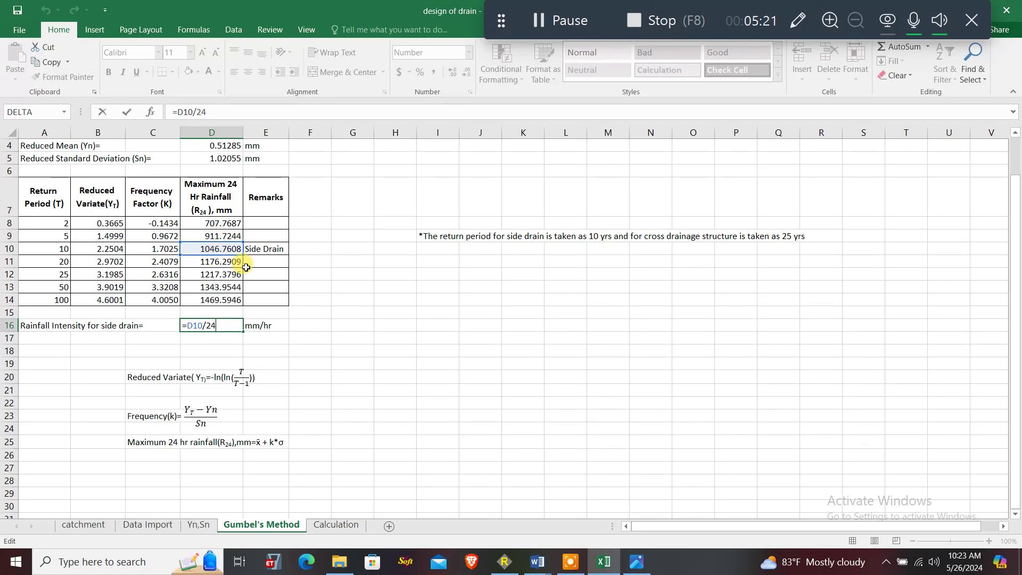
{"action": "left_click", "coordinate": [234, 349]}
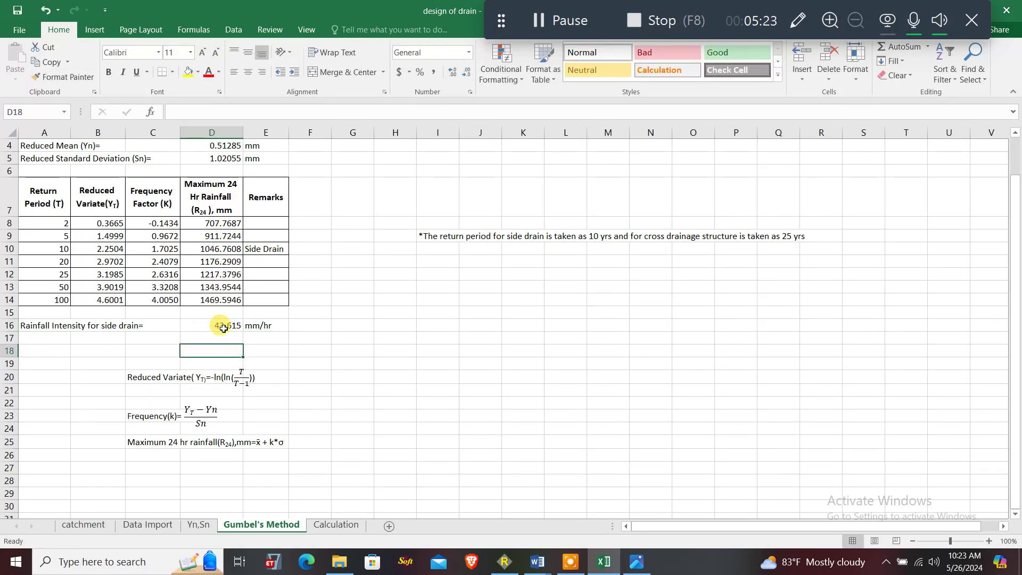
{"action": "left_click", "coordinate": [222, 326]}
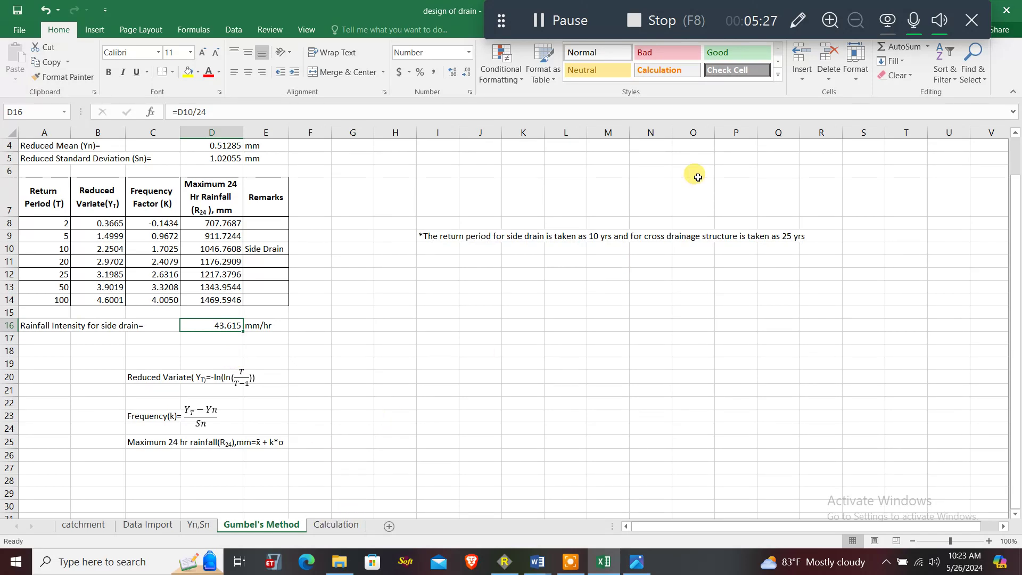
Open the "superele,extra and drain" Word document from the project data sheet folder and locate its Hydrological Design of Drainage section.
{"action": "key", "text": "super+d"}
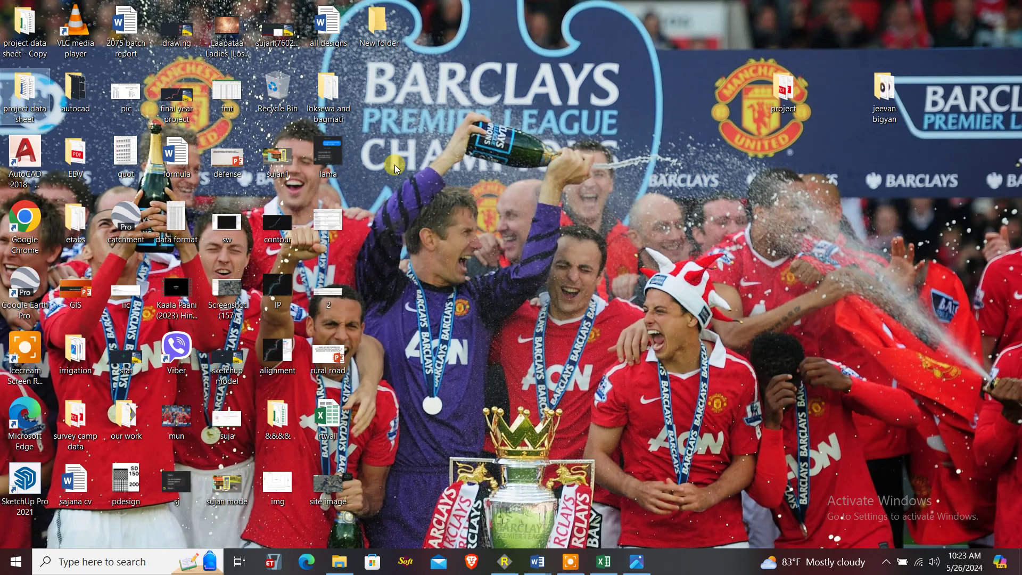
{"action": "double_click", "coordinate": [32, 105]}
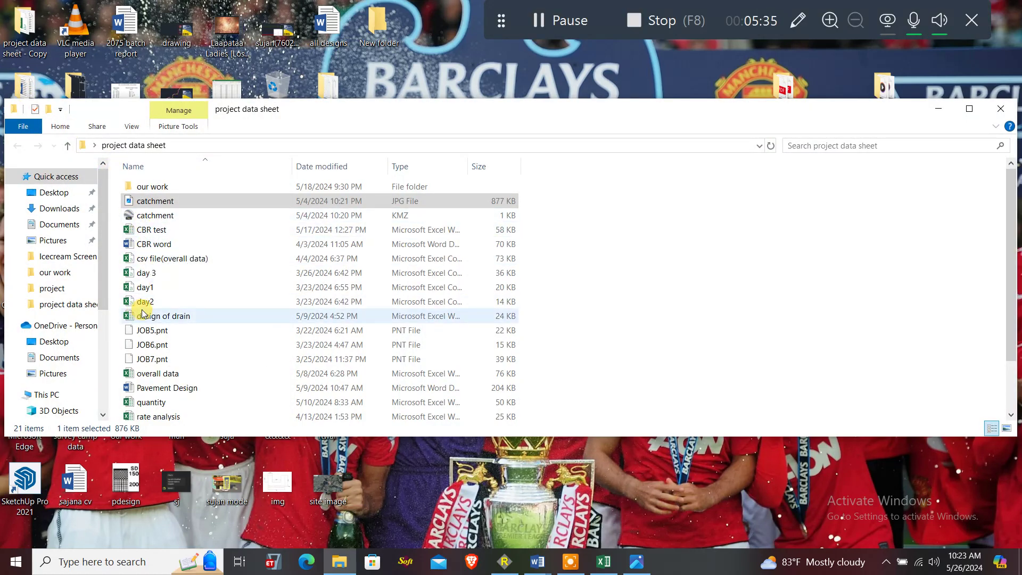
{"action": "scroll", "coordinate": [143, 314], "scroll_direction": "down", "scroll_amount": 2}
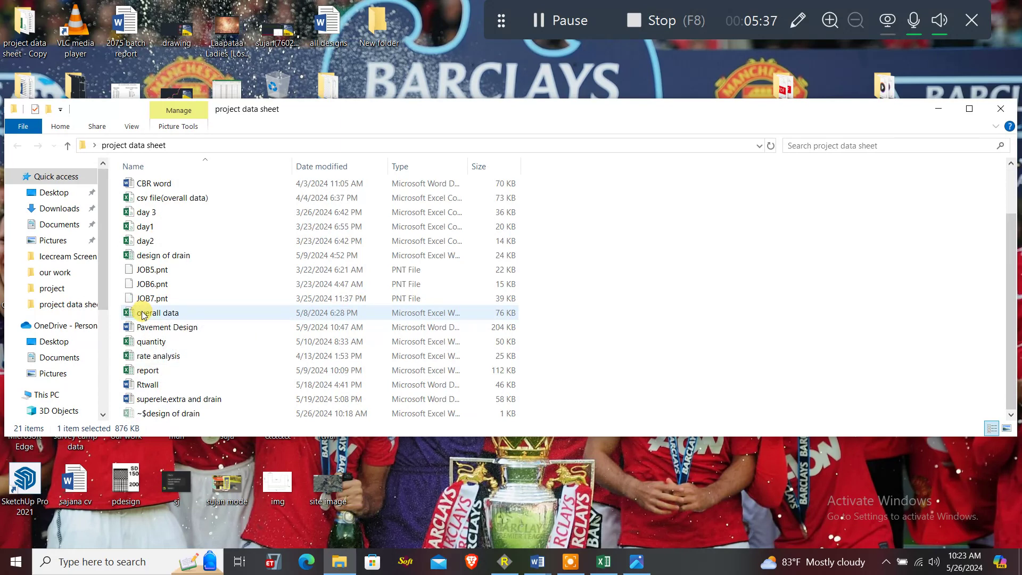
{"action": "scroll", "coordinate": [142, 314], "scroll_direction": "up", "scroll_amount": 2}
{"action": "scroll", "coordinate": [141, 311], "scroll_direction": "down", "scroll_amount": 2}
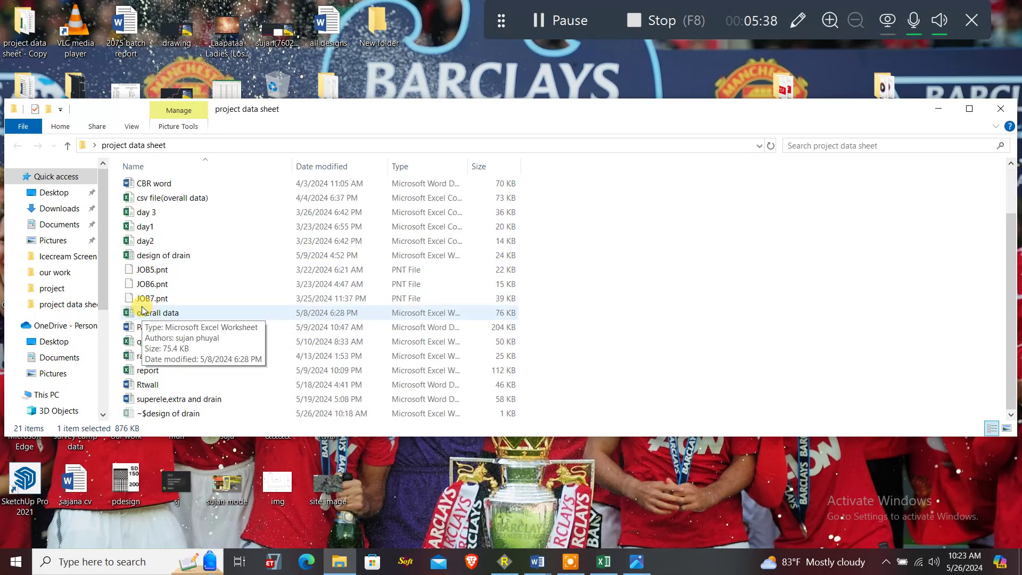
{"action": "left_click", "coordinate": [170, 403]}
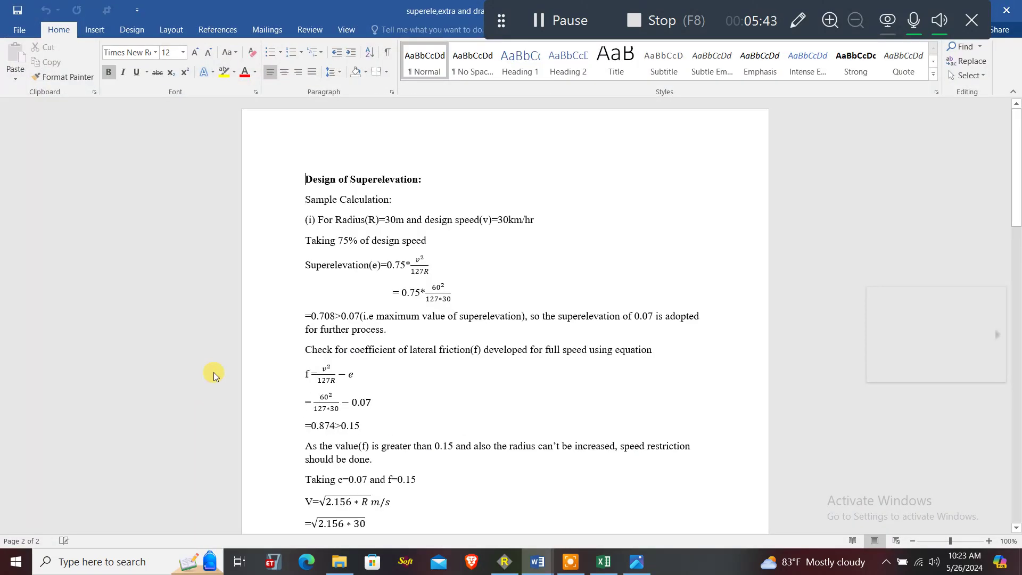
{"action": "scroll", "coordinate": [387, 309], "scroll_direction": "down", "scroll_amount": 20}
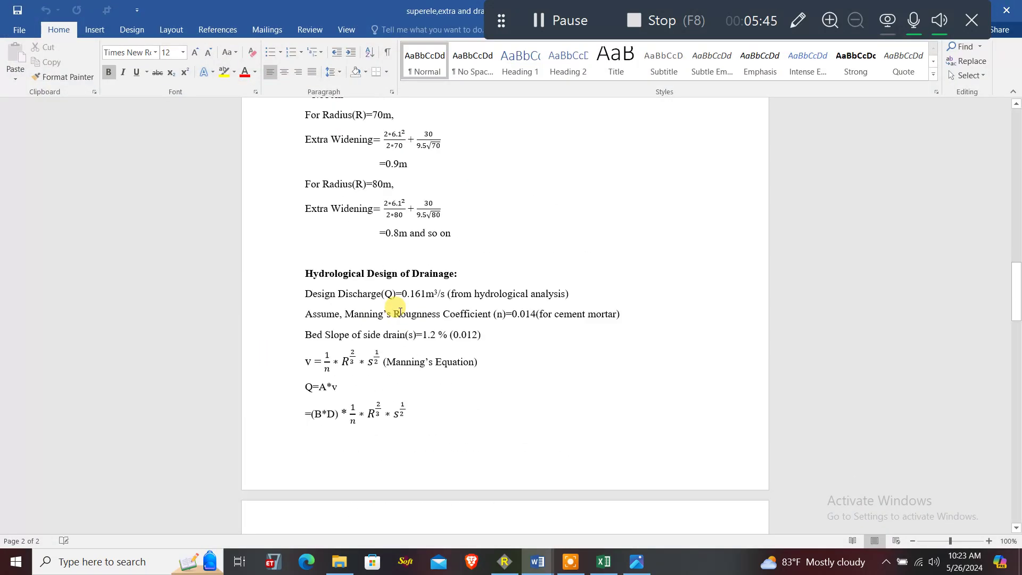
{"action": "scroll", "coordinate": [400, 313], "scroll_direction": "down", "scroll_amount": 6}
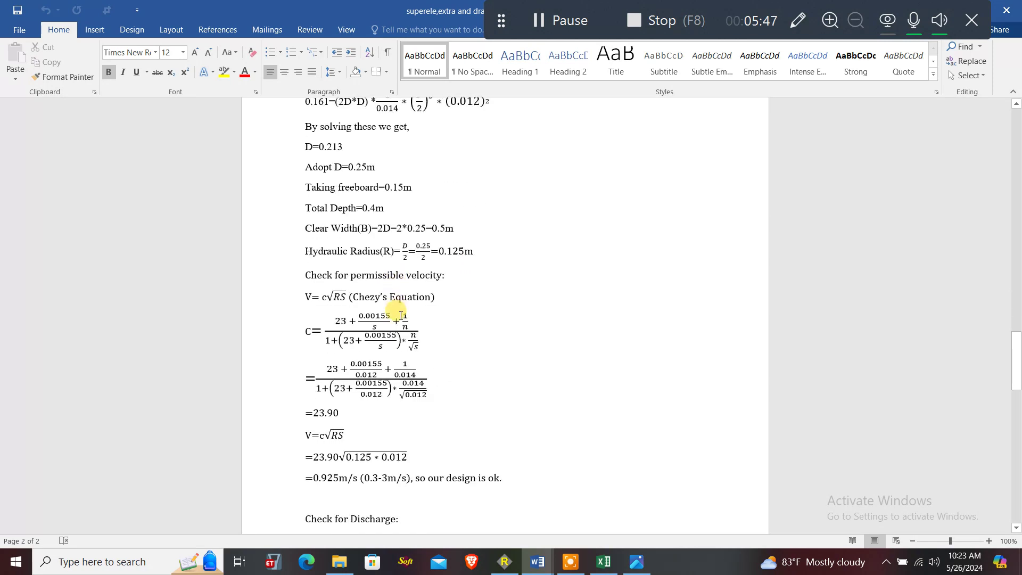
{"action": "scroll", "coordinate": [403, 322], "scroll_direction": "up", "scroll_amount": 7}
{"action": "scroll", "coordinate": [399, 323], "scroll_direction": "up", "scroll_amount": 6}
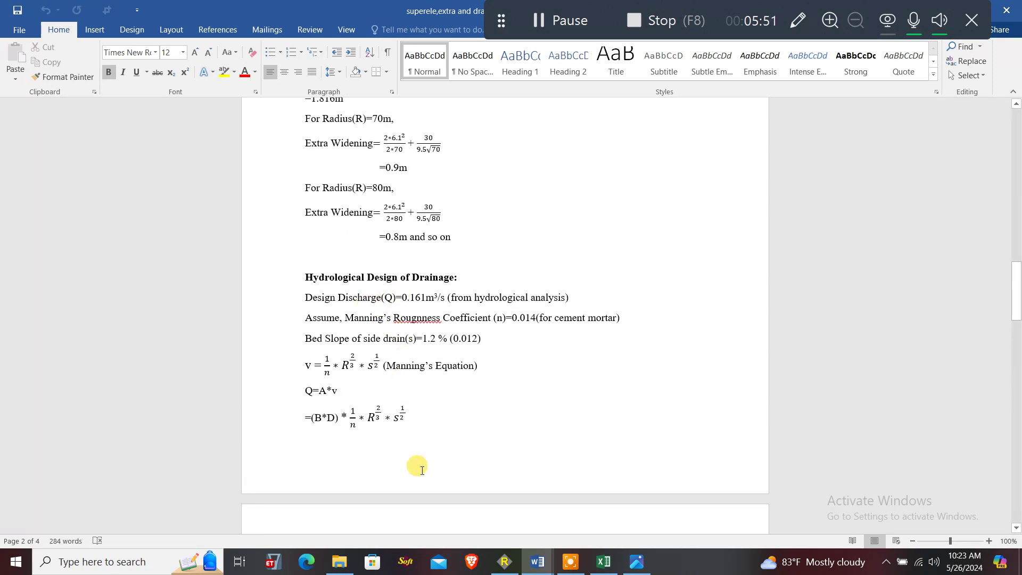
Switch to the drain design workbook in Excel and check the overall catchment area and side drain runoff coefficient on the Calculation sheet.
{"action": "left_click", "coordinate": [604, 561]}
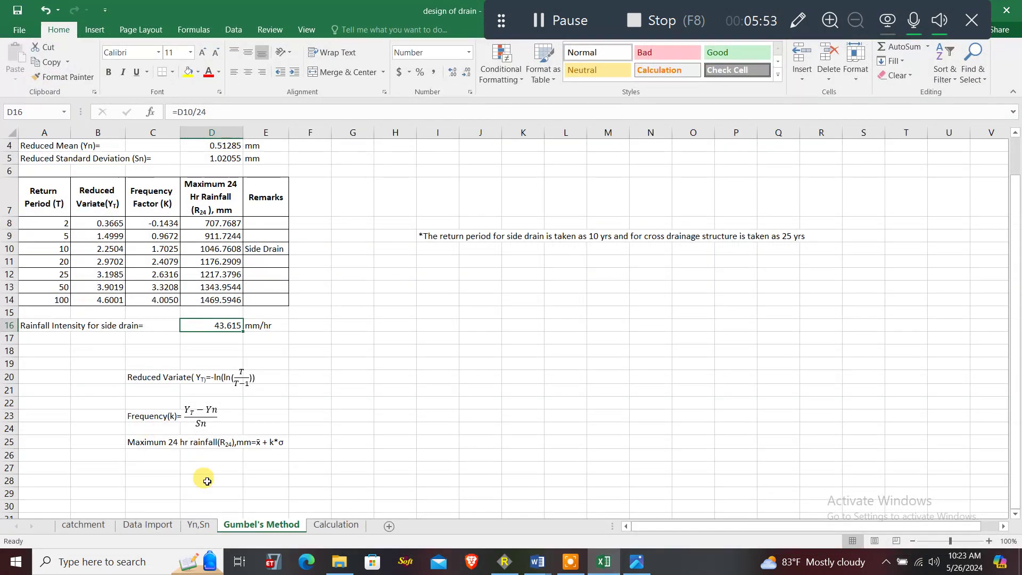
{"action": "left_click", "coordinate": [350, 526]}
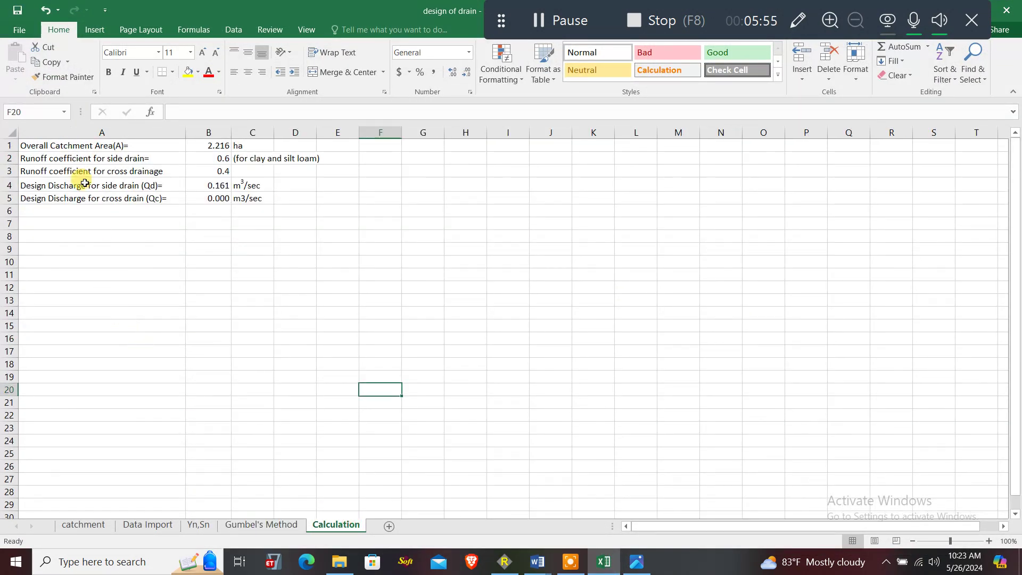
{"action": "left_click", "coordinate": [216, 145]}
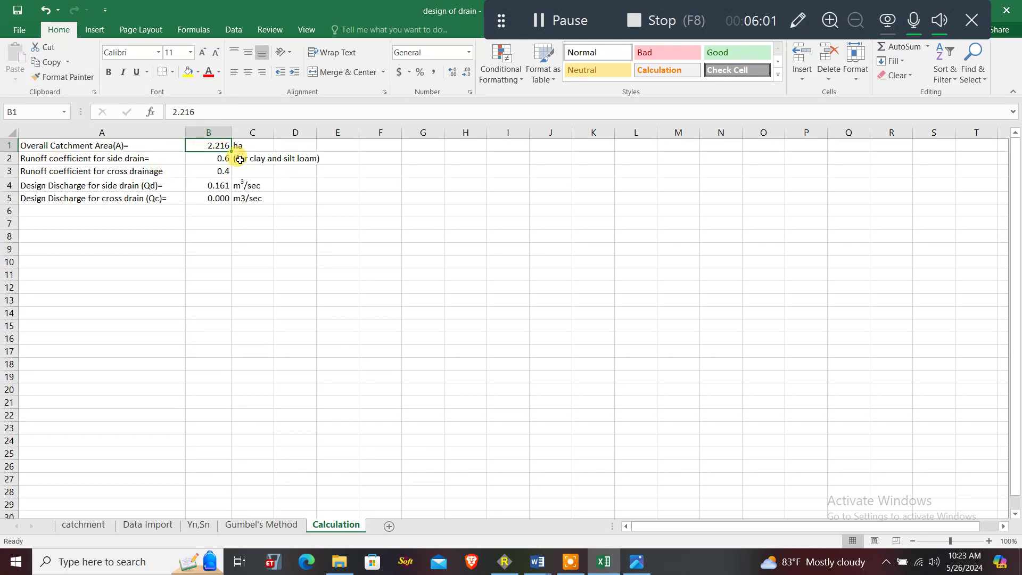
{"action": "left_click", "coordinate": [212, 159]}
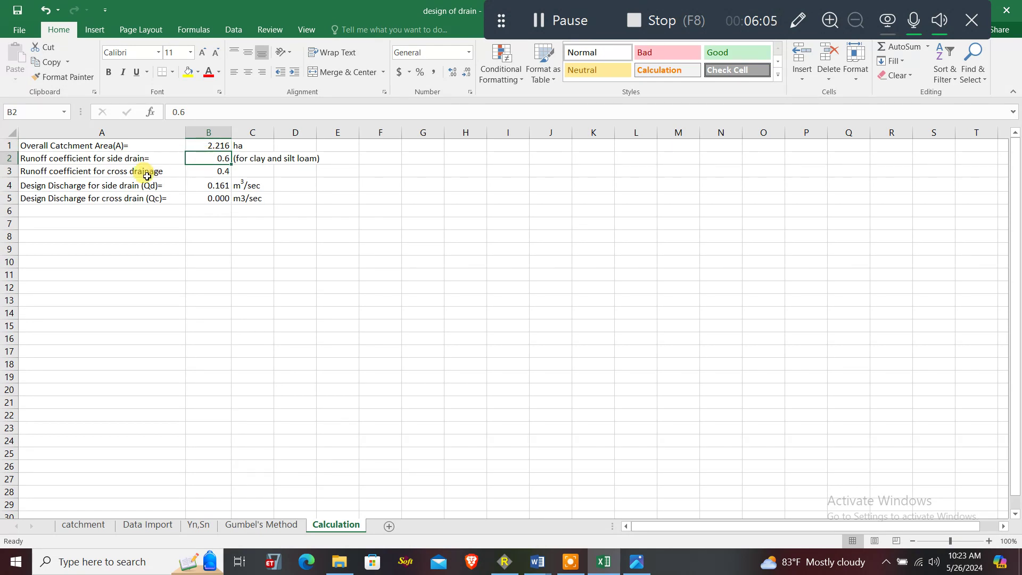
Trace the side drain's design discharge formula to its runoff coefficient and the rainfall intensity on the Gumbel's Method sheet.
{"action": "left_click", "coordinate": [204, 187]}
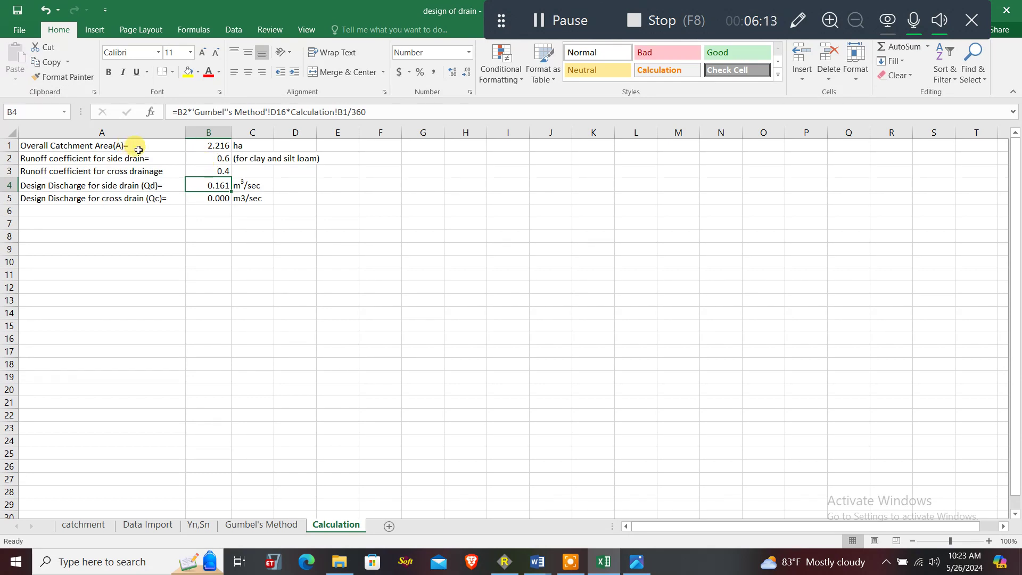
{"action": "left_click", "coordinate": [220, 160]}
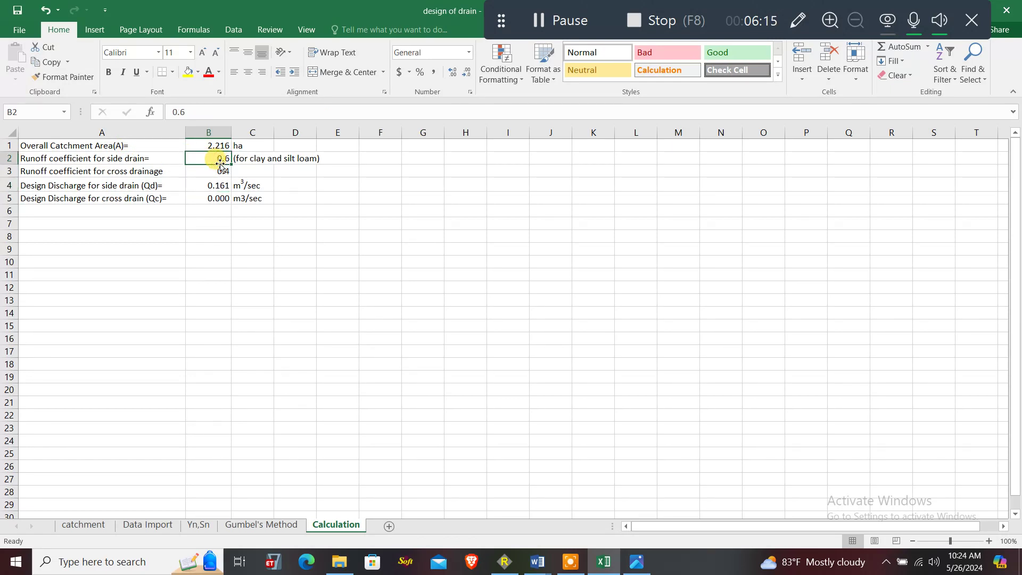
{"action": "left_click", "coordinate": [214, 185]}
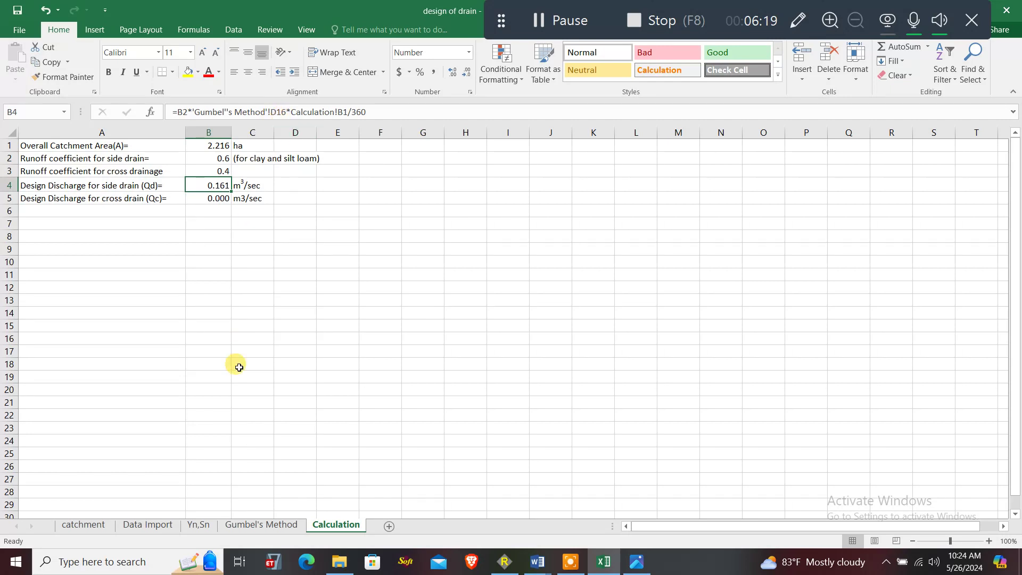
{"action": "left_click", "coordinate": [236, 526]}
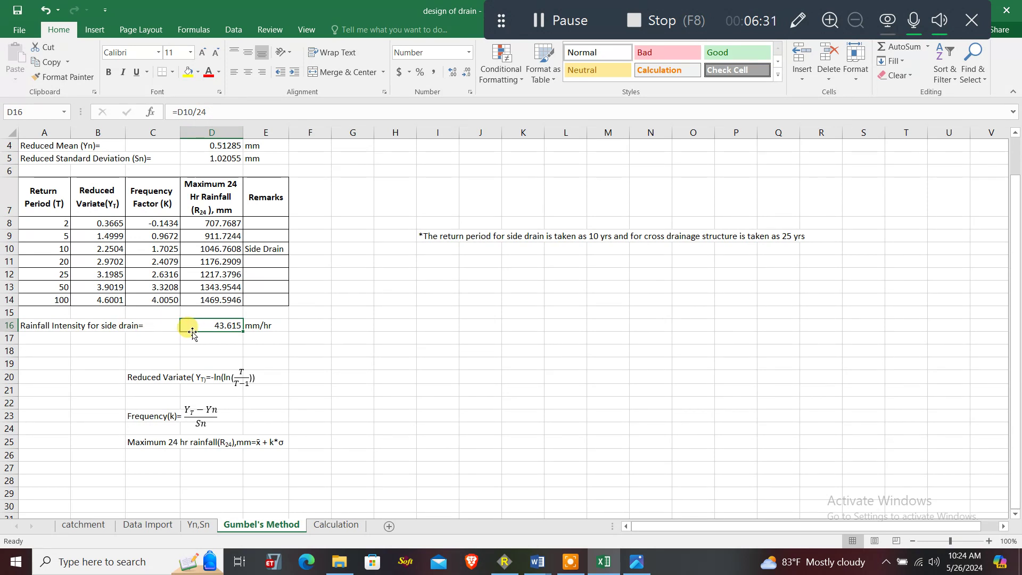
{"action": "left_click", "coordinate": [326, 527]}
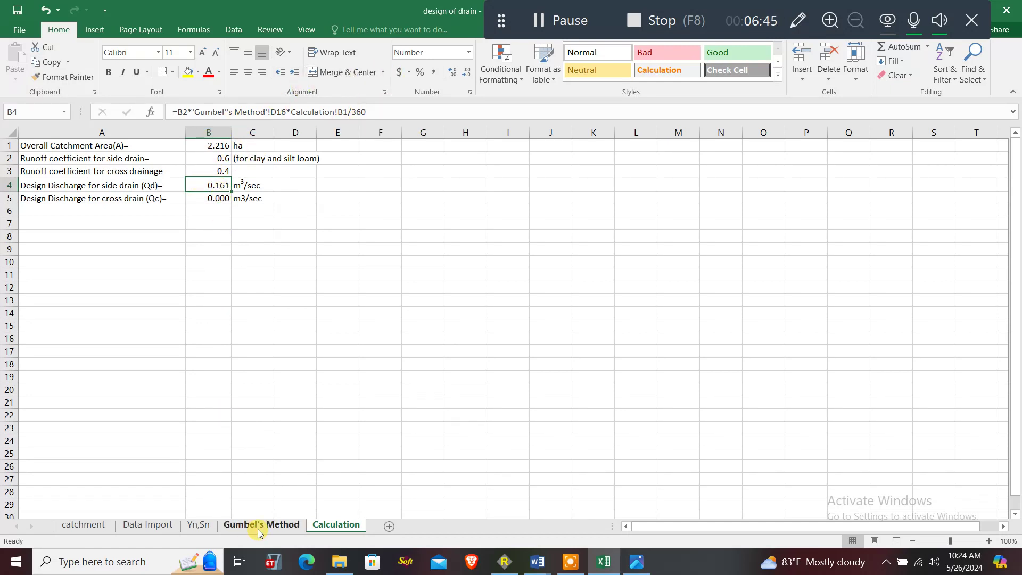
Switch to the "superele,extra and drain" document in Word and check the design discharge line under Hydrological Design of Drainage.
{"action": "mouse_move", "coordinate": [537, 562]}
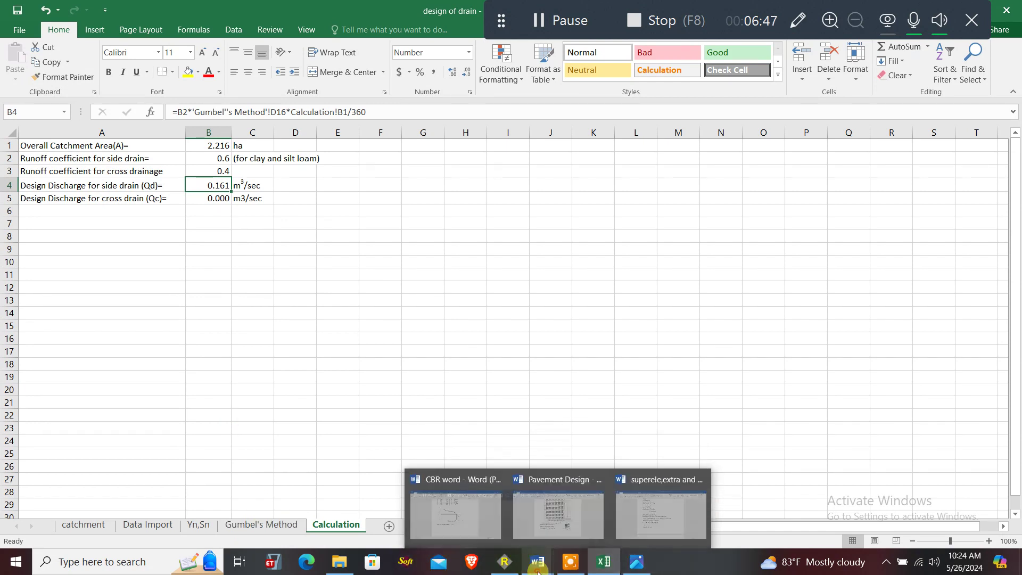
{"action": "left_click", "coordinate": [652, 494]}
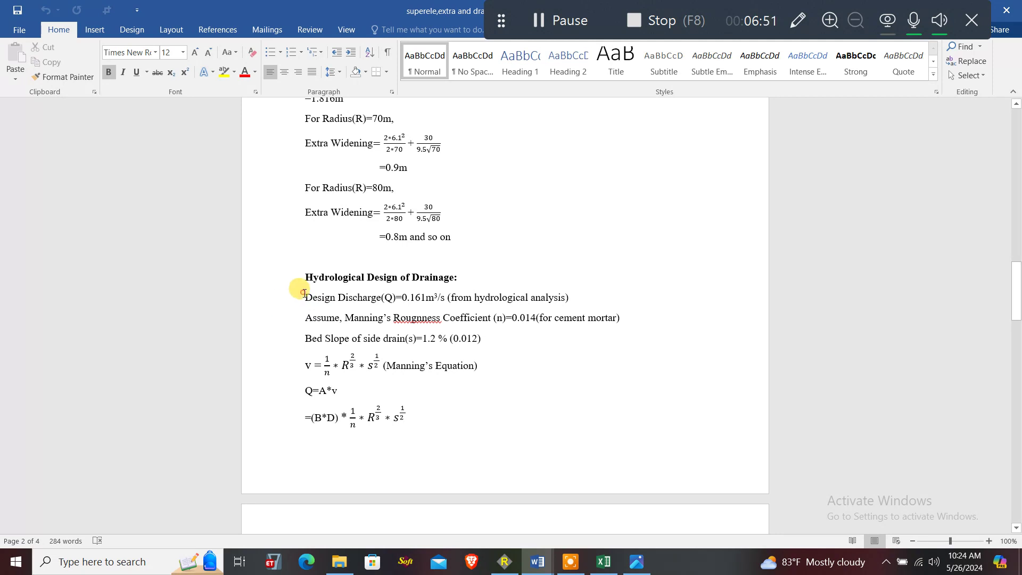
{"action": "left_click_drag", "start_coordinate": [306, 296], "coordinate": [547, 294]}
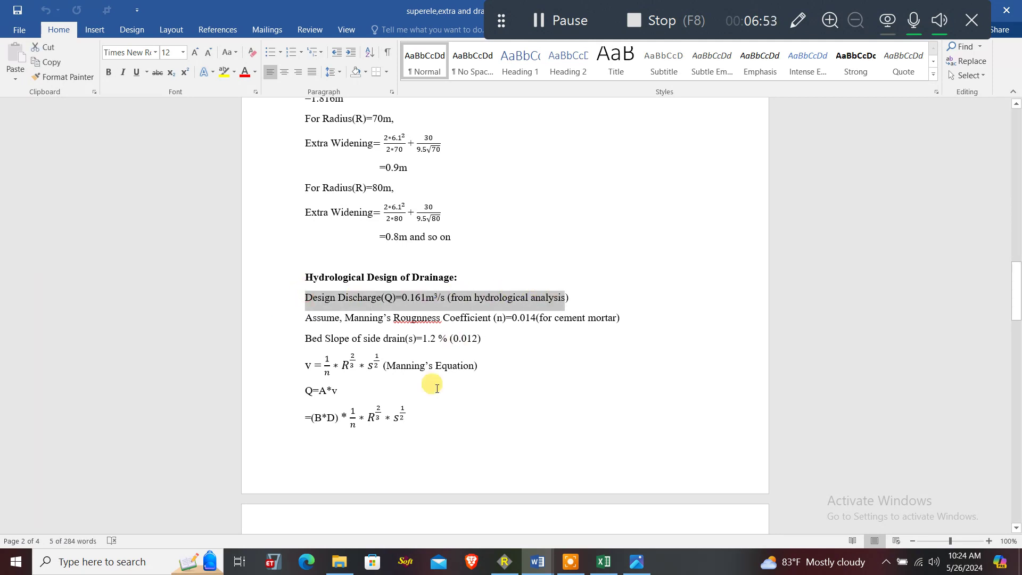
{"action": "left_click", "coordinate": [431, 410]}
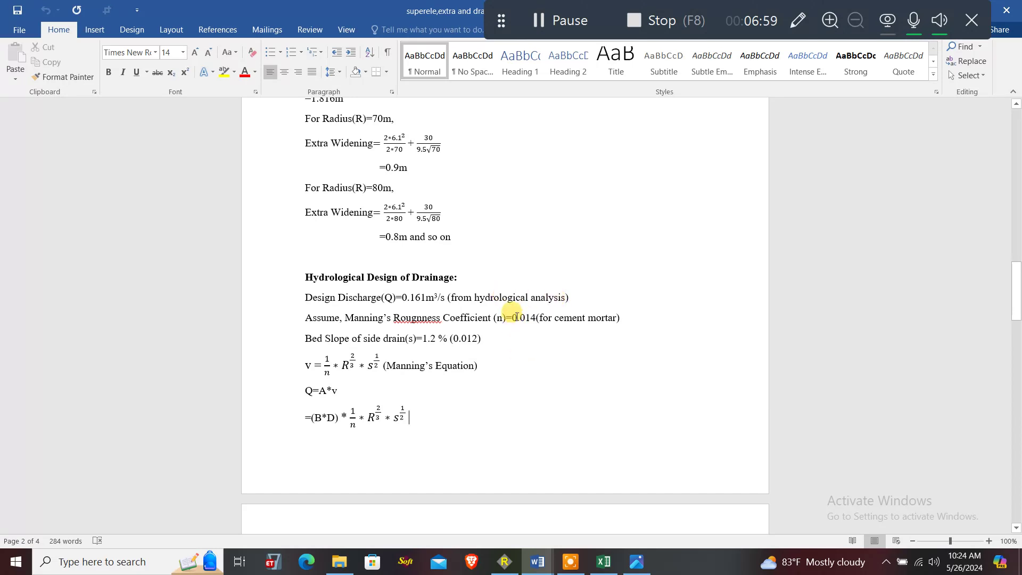
Check the assumed Manning's roughness coefficient for cement mortar and the side drain's bed slope.
{"action": "left_click_drag", "start_coordinate": [516, 317], "coordinate": [582, 318]}
{"action": "left_click", "coordinate": [561, 349]}
{"action": "left_click", "coordinate": [510, 314]}
{"action": "key", "text": "shift+Home"}
{"action": "left_click", "coordinate": [486, 335]}
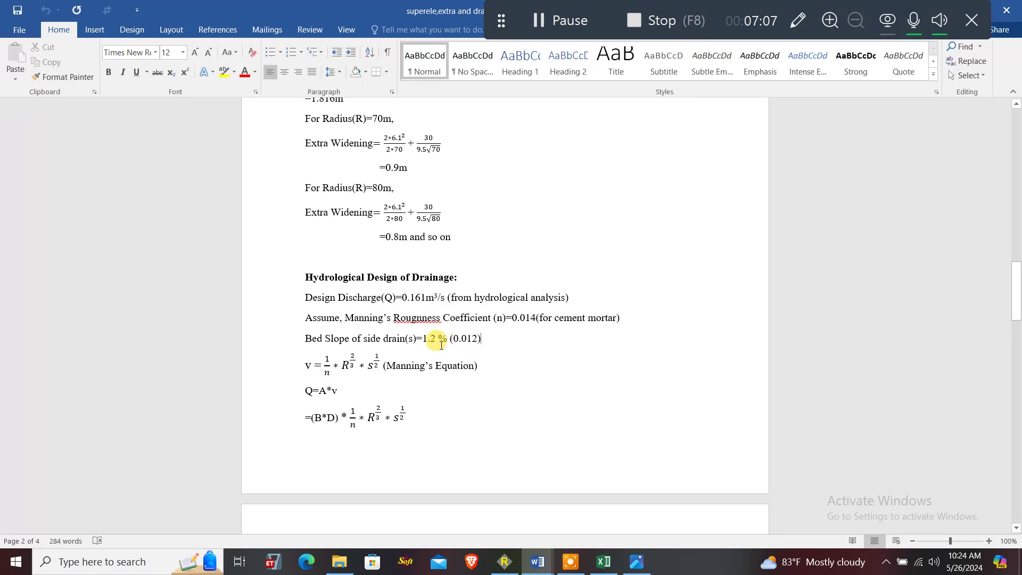
Follow the Manning's equation derivation to the solved drain depth and add the unit m after D=0.213.
{"action": "scroll", "coordinate": [442, 345], "scroll_direction": "down", "scroll_amount": 2}
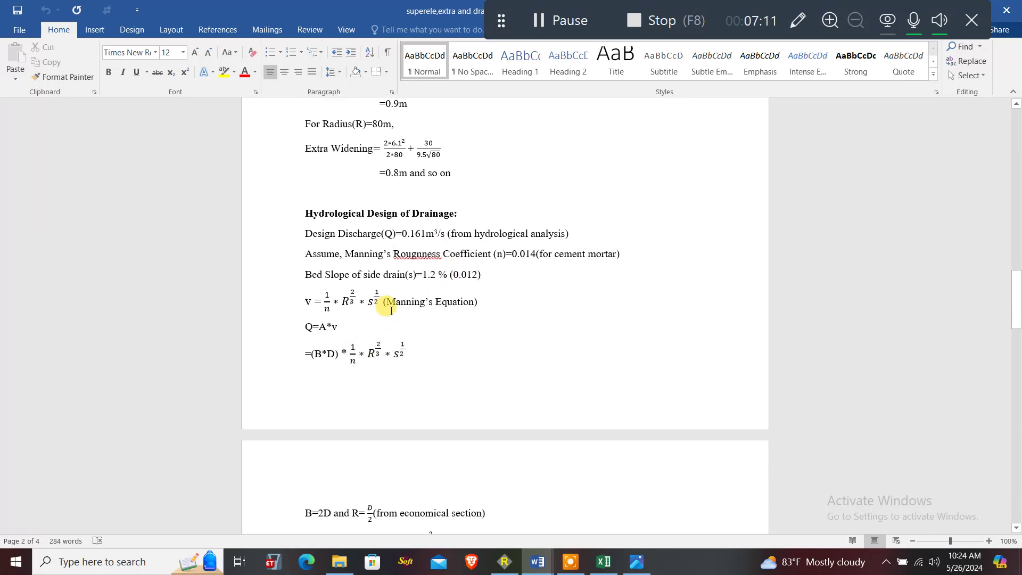
{"action": "scroll", "coordinate": [372, 281], "scroll_direction": "down", "scroll_amount": 2}
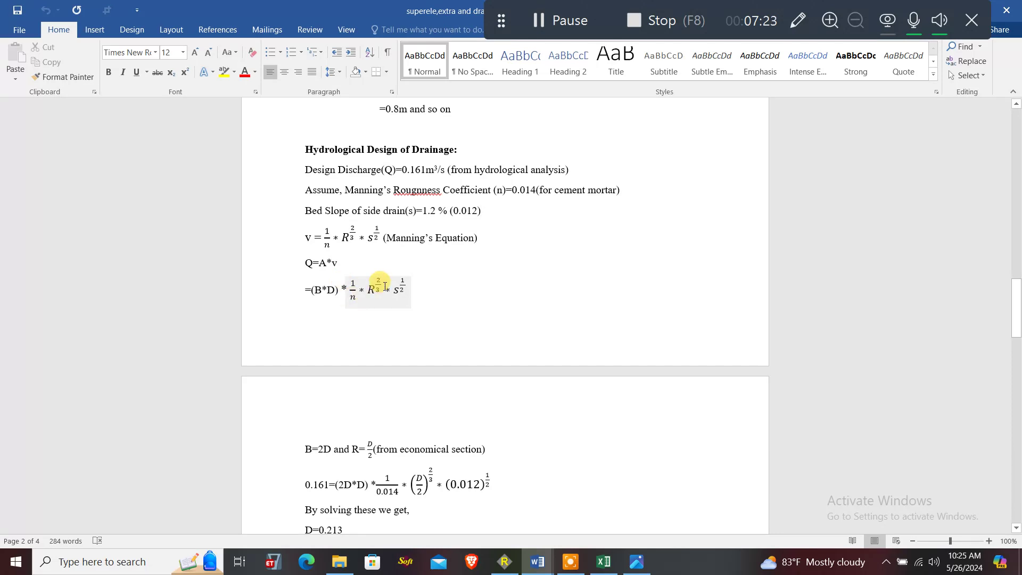
{"action": "scroll", "coordinate": [346, 298], "scroll_direction": "down", "scroll_amount": 3}
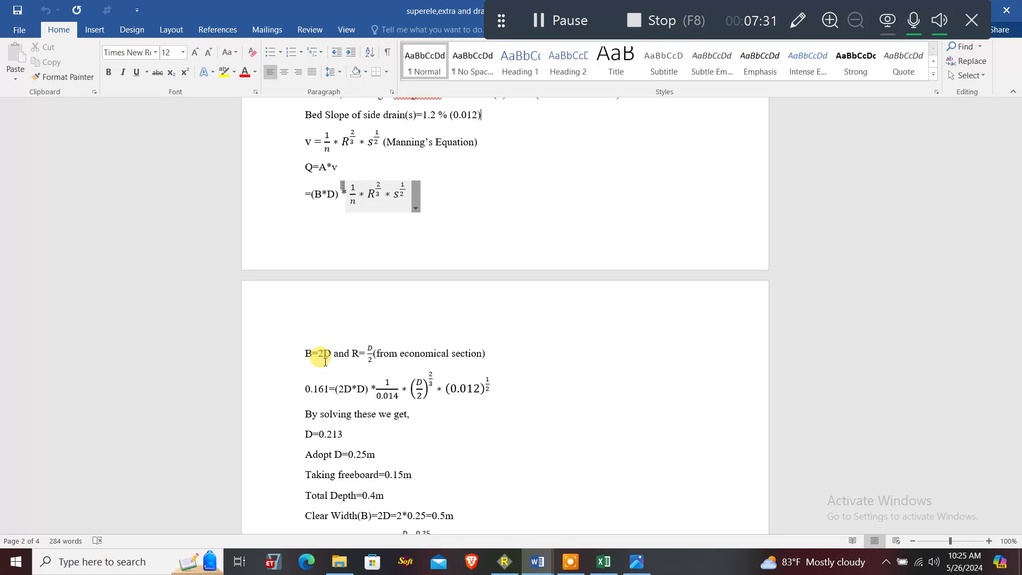
{"action": "scroll", "coordinate": [322, 359], "scroll_direction": "down", "scroll_amount": 3}
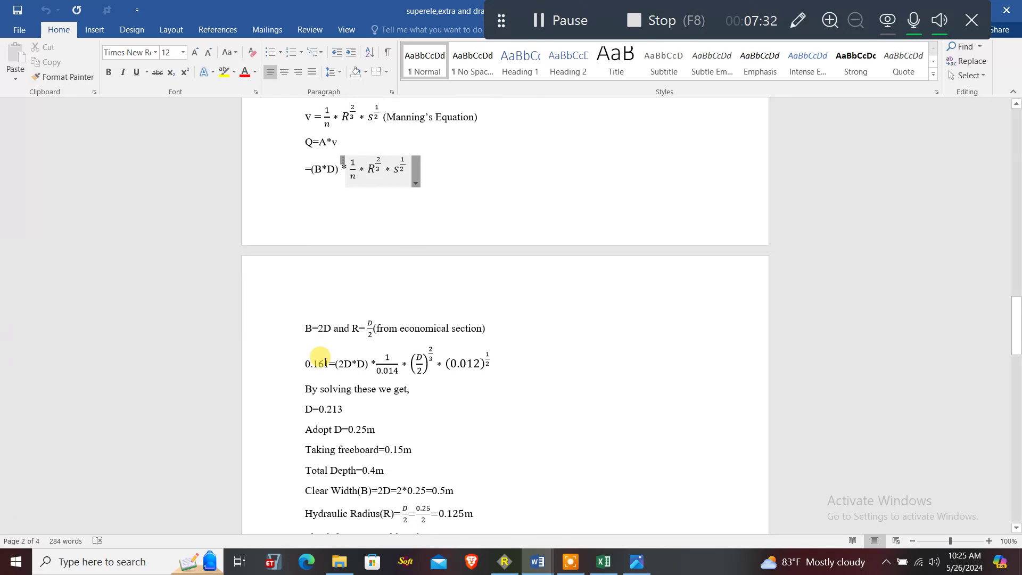
{"action": "left_click", "coordinate": [353, 339]}
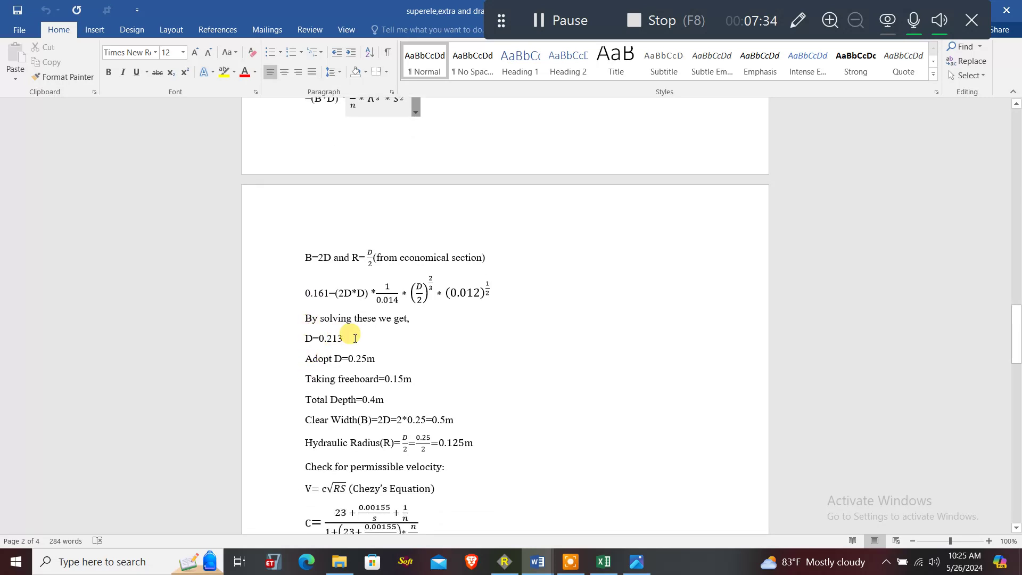
{"action": "type", "text": "m"}
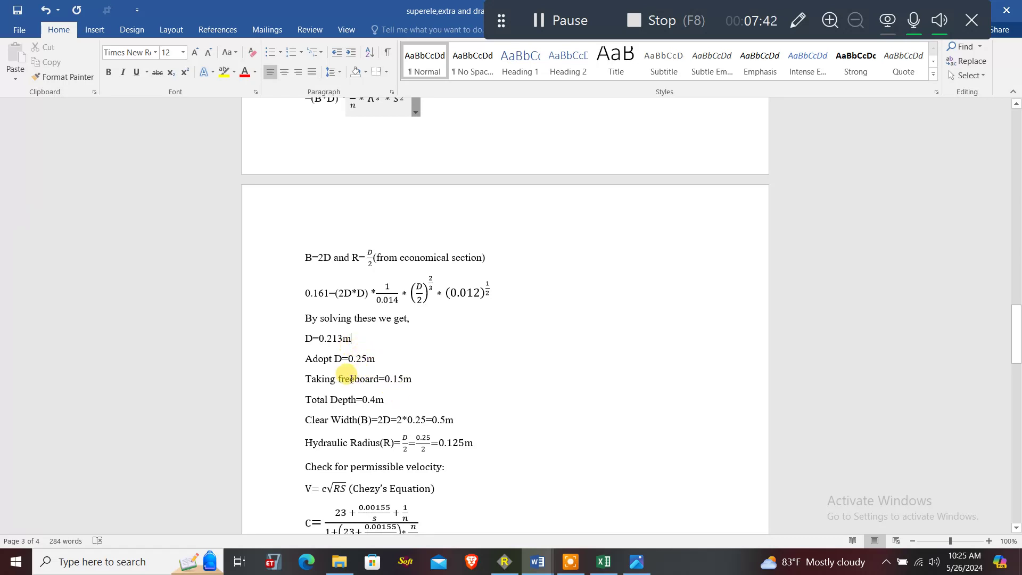
Check the side drain's adopted depth, freeboard, total depth, clear width and hydraulic radius.
{"action": "scroll", "coordinate": [376, 353], "scroll_direction": "down", "scroll_amount": 2}
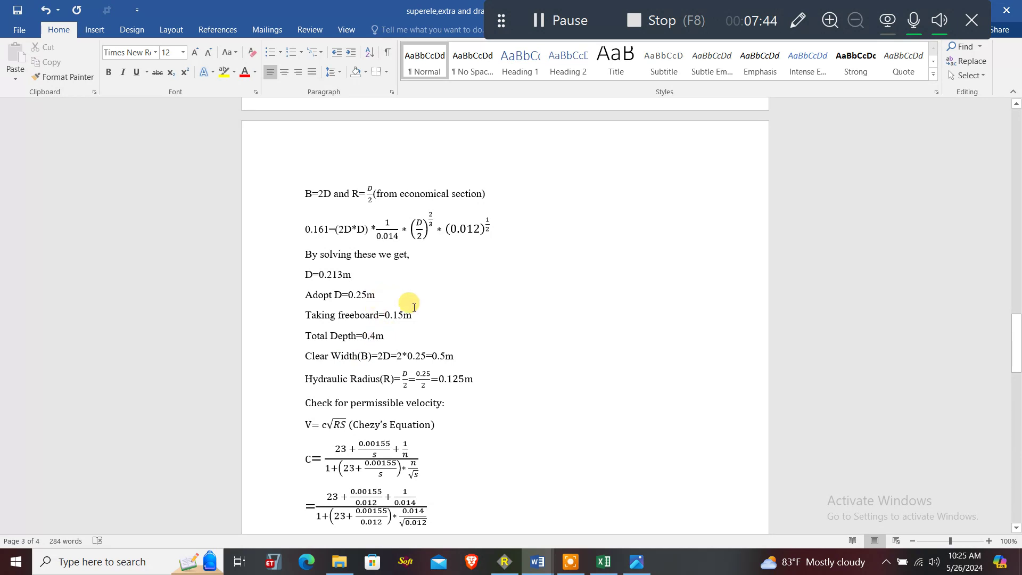
{"action": "scroll", "coordinate": [371, 331], "scroll_direction": "down", "scroll_amount": 1}
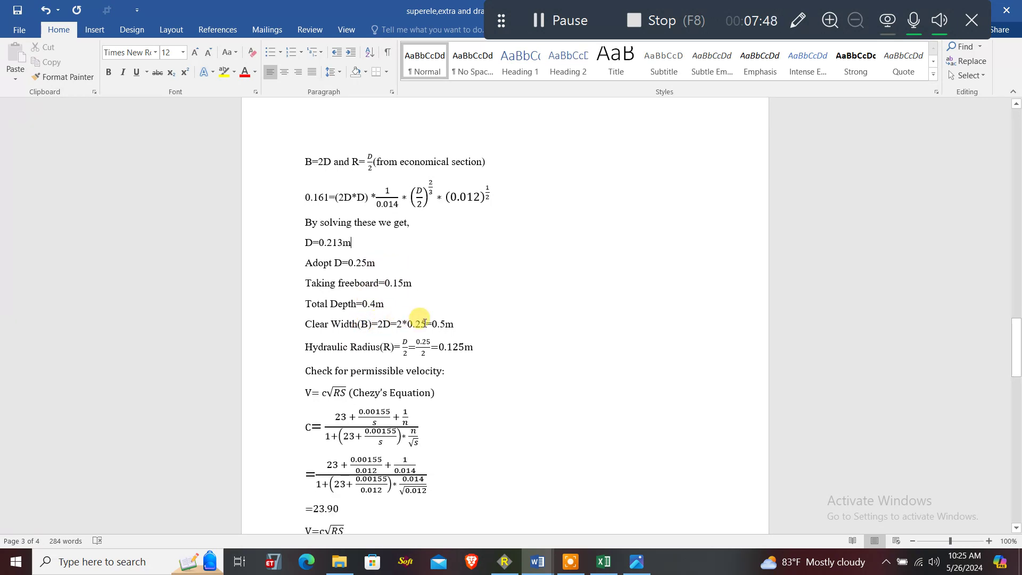
{"action": "scroll", "coordinate": [421, 349], "scroll_direction": "down", "scroll_amount": 2}
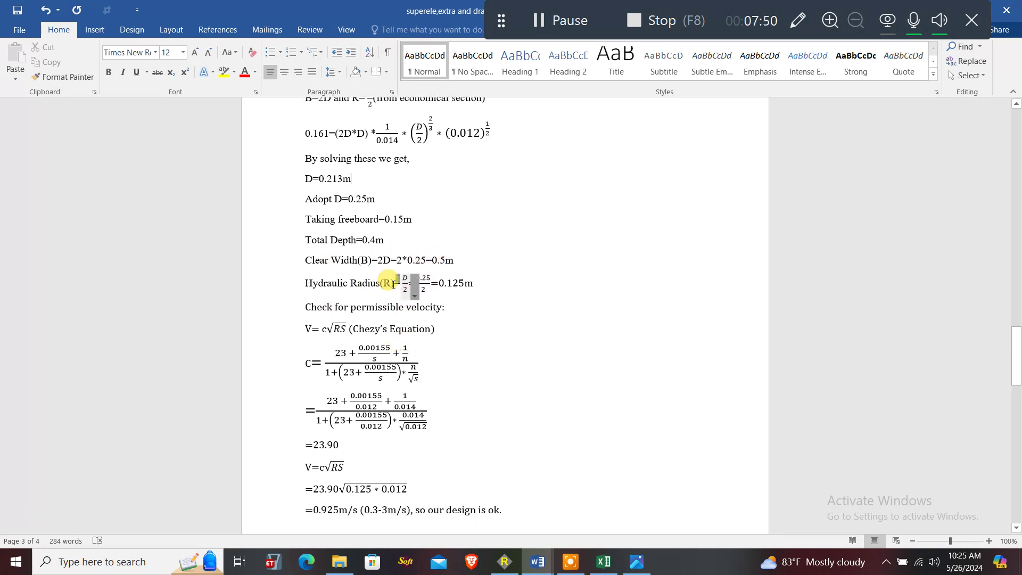
{"action": "scroll", "coordinate": [404, 278], "scroll_direction": "down", "scroll_amount": 1}
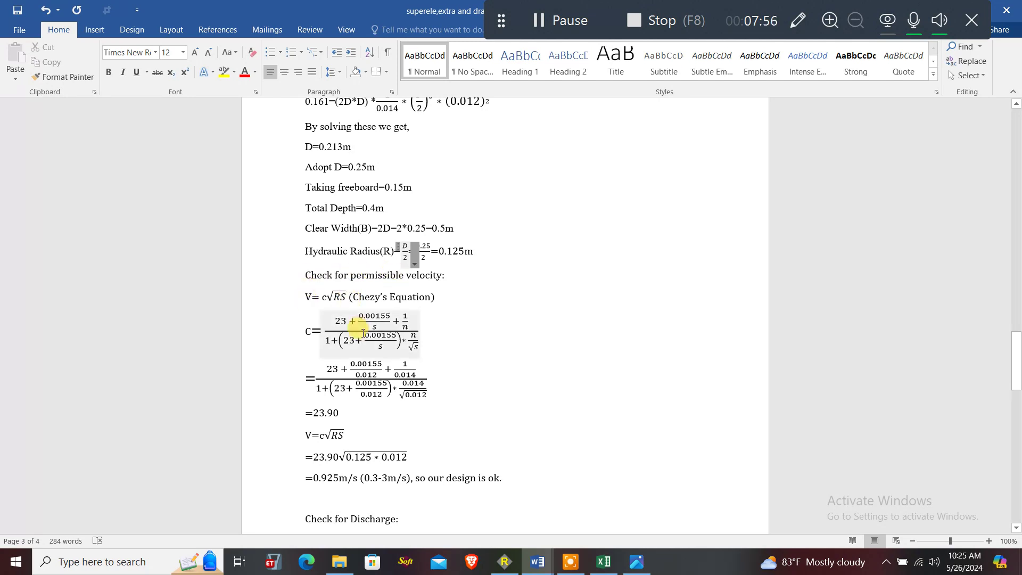
Examine the permissible velocity check, from the Chezy coefficient calculation to the resulting flow velocity.
{"action": "scroll", "coordinate": [365, 331], "scroll_direction": "down", "scroll_amount": 1}
{"action": "left_click_drag", "start_coordinate": [300, 279], "coordinate": [451, 379]}
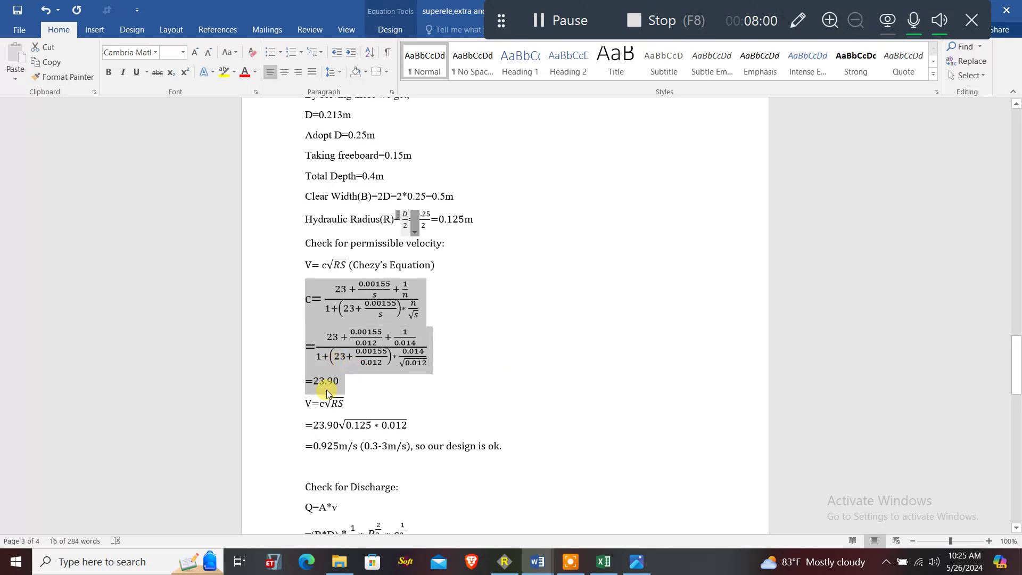
{"action": "scroll", "coordinate": [344, 386], "scroll_direction": "down", "scroll_amount": 2}
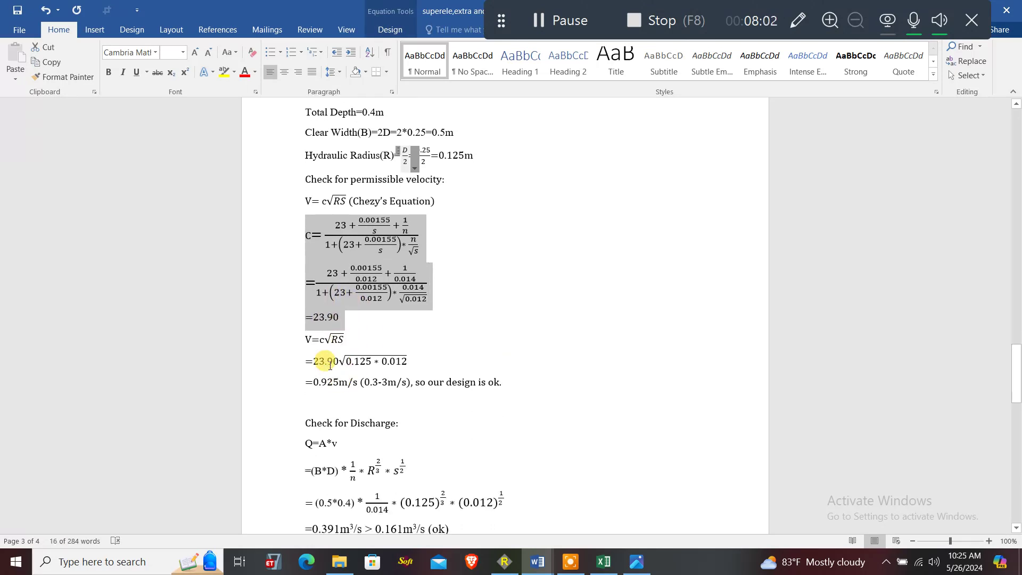
{"action": "left_click_drag", "start_coordinate": [311, 383], "coordinate": [353, 383]}
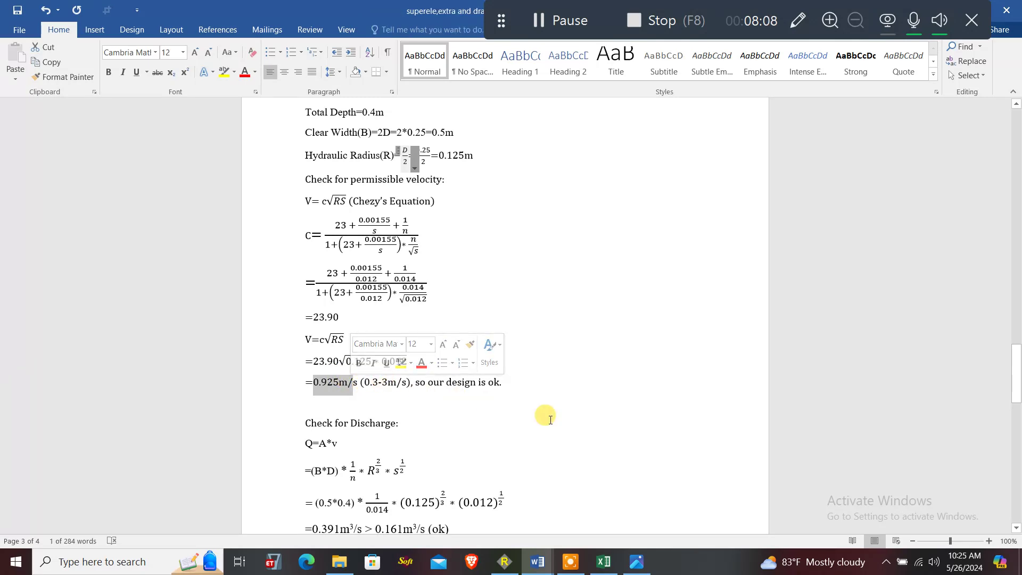
Examine the Check for Discharge calculation, comparing the drain's capacity with the design discharge and reading its conclusion.
{"action": "scroll", "coordinate": [545, 413], "scroll_direction": "down", "scroll_amount": 1}
{"action": "scroll", "coordinate": [446, 413], "scroll_direction": "down", "scroll_amount": 3}
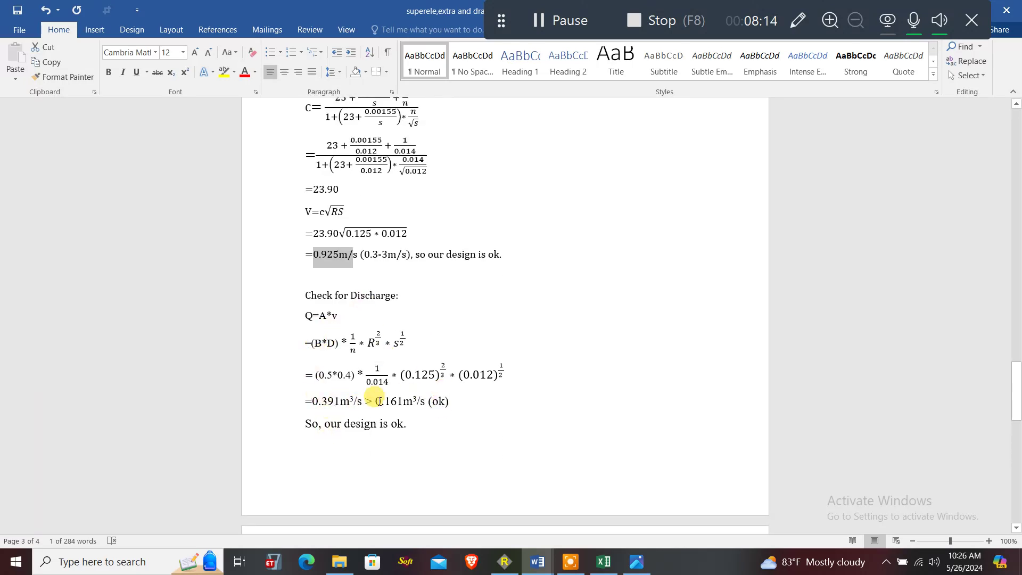
{"action": "left_click_drag", "start_coordinate": [374, 397], "coordinate": [384, 400]}
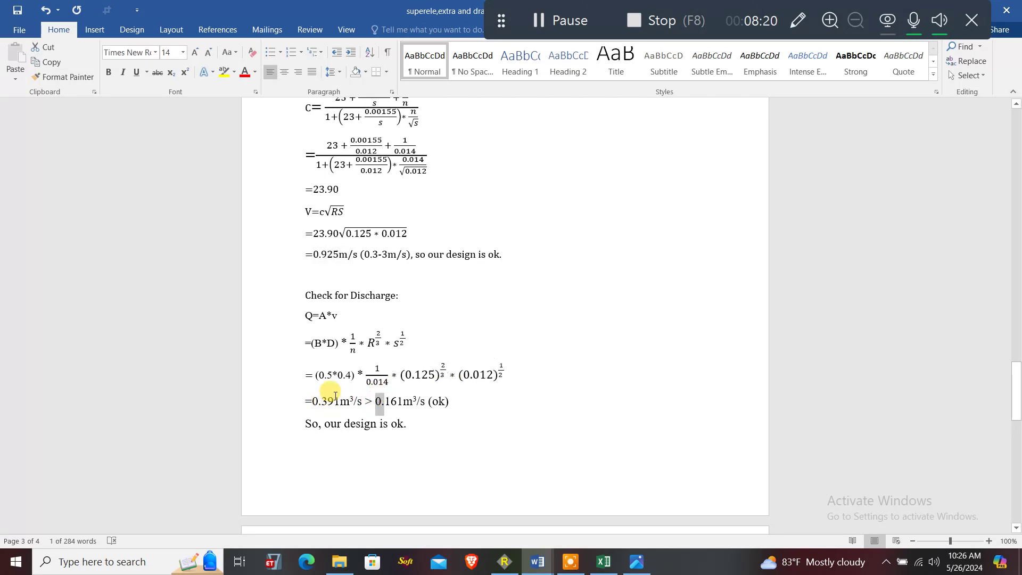
{"action": "left_click", "coordinate": [299, 424]}
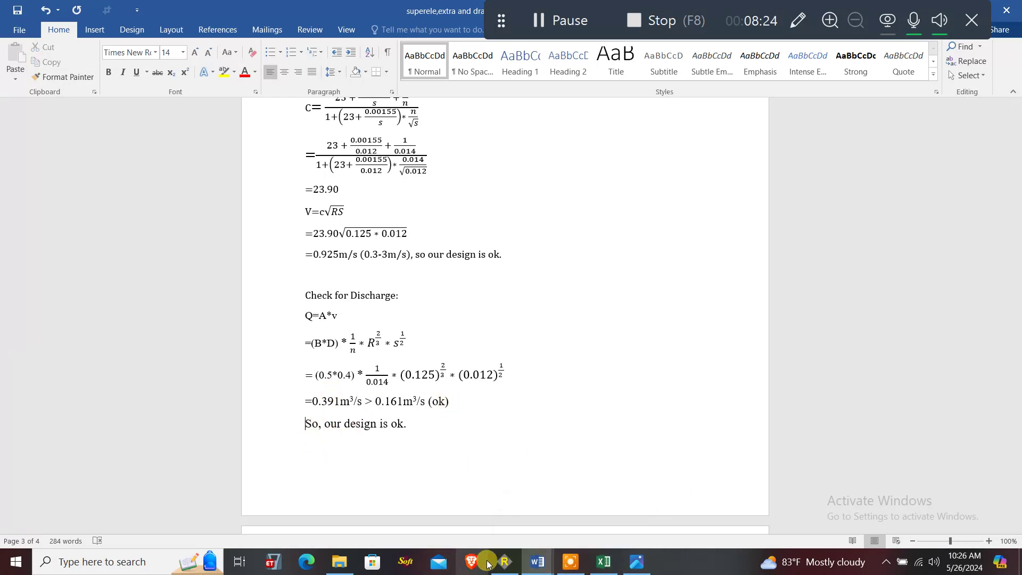
Switch to SW Road and mark DrainA as a favourite structure for the cross sections.
{"action": "left_click", "coordinate": [476, 465]}
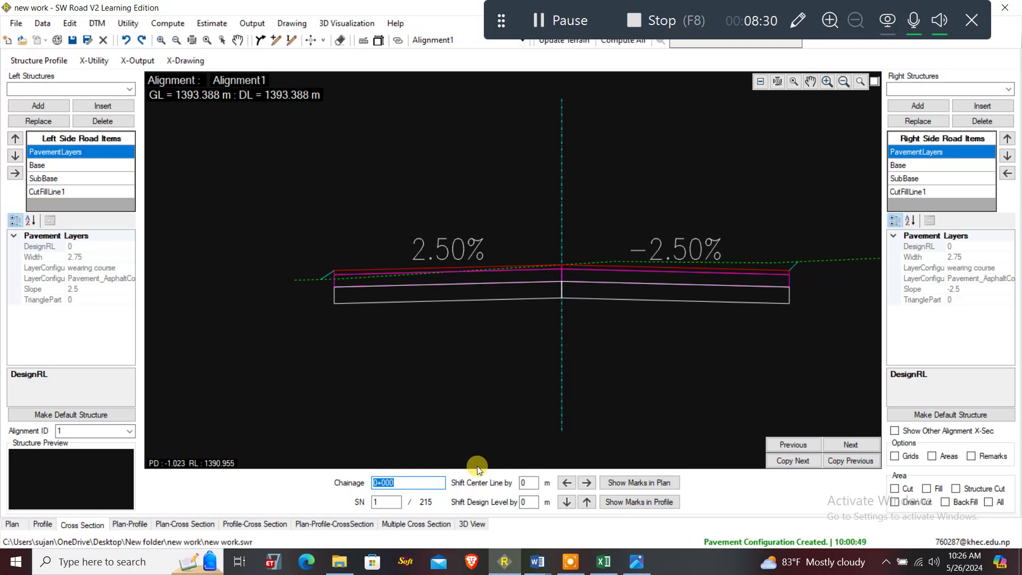
{"action": "left_click", "coordinate": [86, 59]}
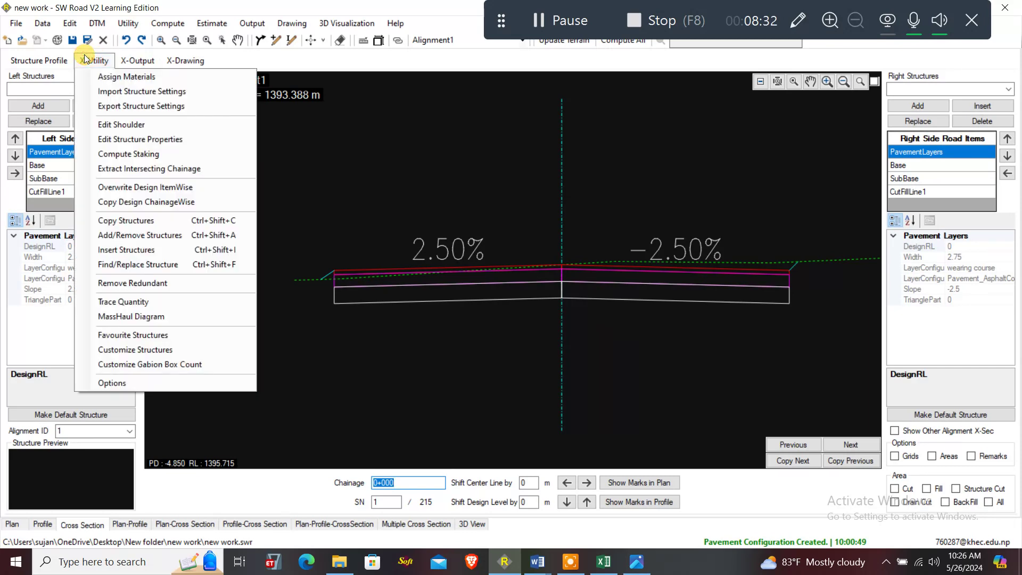
{"action": "left_click", "coordinate": [150, 335]}
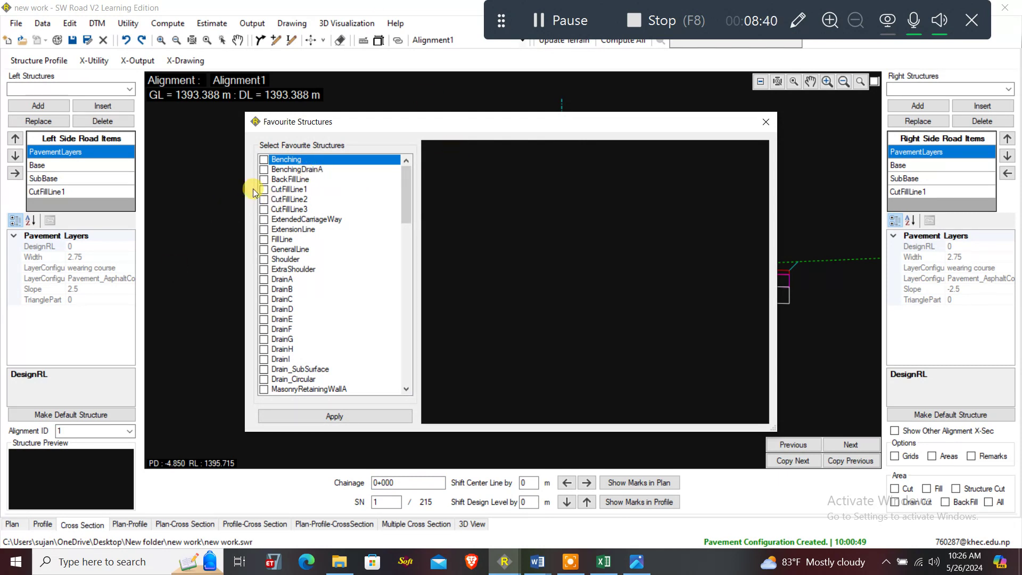
{"action": "scroll", "coordinate": [288, 210], "scroll_direction": "down", "scroll_amount": 8}
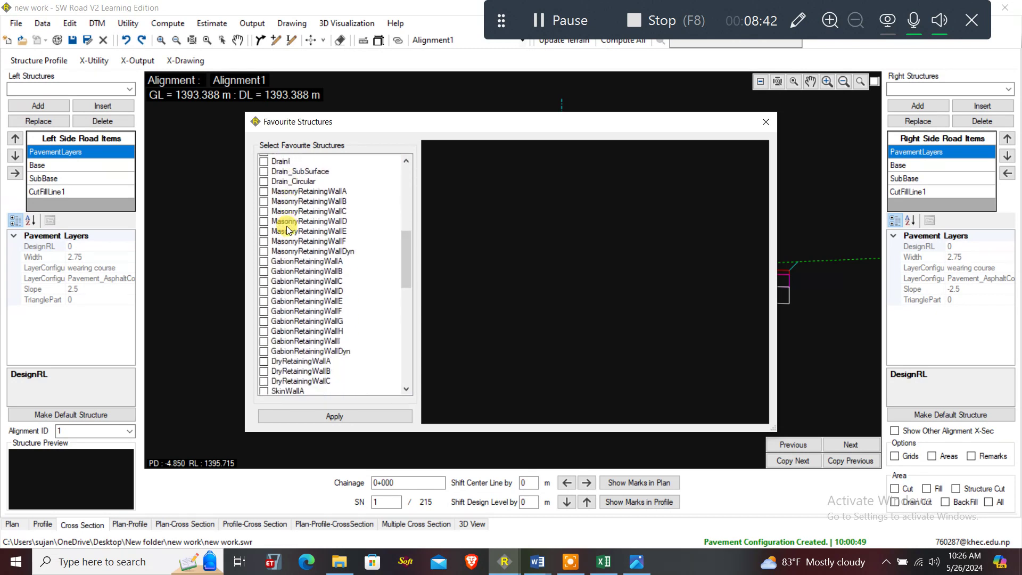
{"action": "scroll", "coordinate": [287, 224], "scroll_direction": "up", "scroll_amount": 4}
{"action": "scroll", "coordinate": [287, 228], "scroll_direction": "up", "scroll_amount": 2}
{"action": "left_click", "coordinate": [264, 219]}
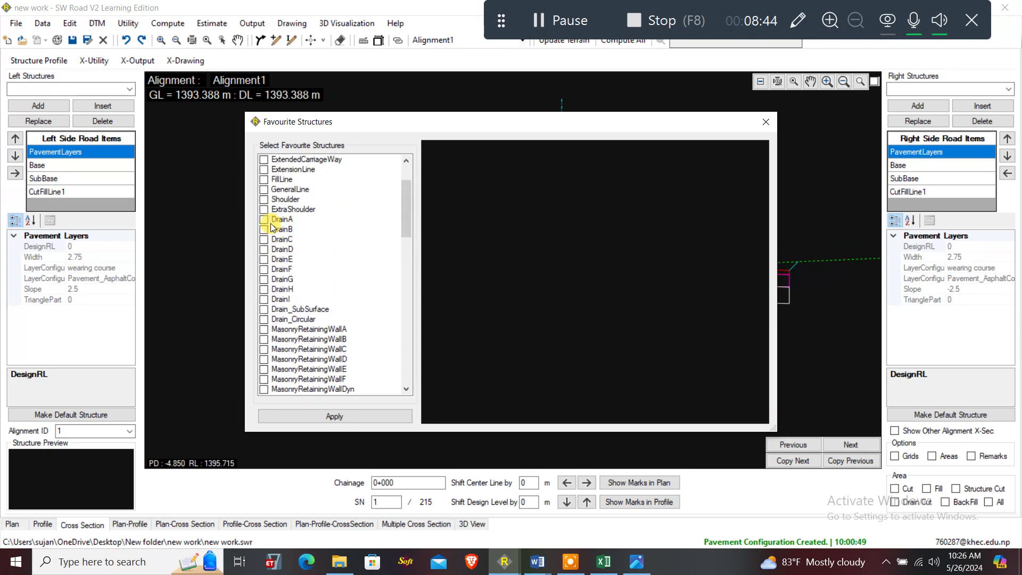
Add MasonryRetainingWallDyn and GabionRetainingWallDyn to the favourite structures selection.
{"action": "scroll", "coordinate": [299, 237], "scroll_direction": "down", "scroll_amount": 1}
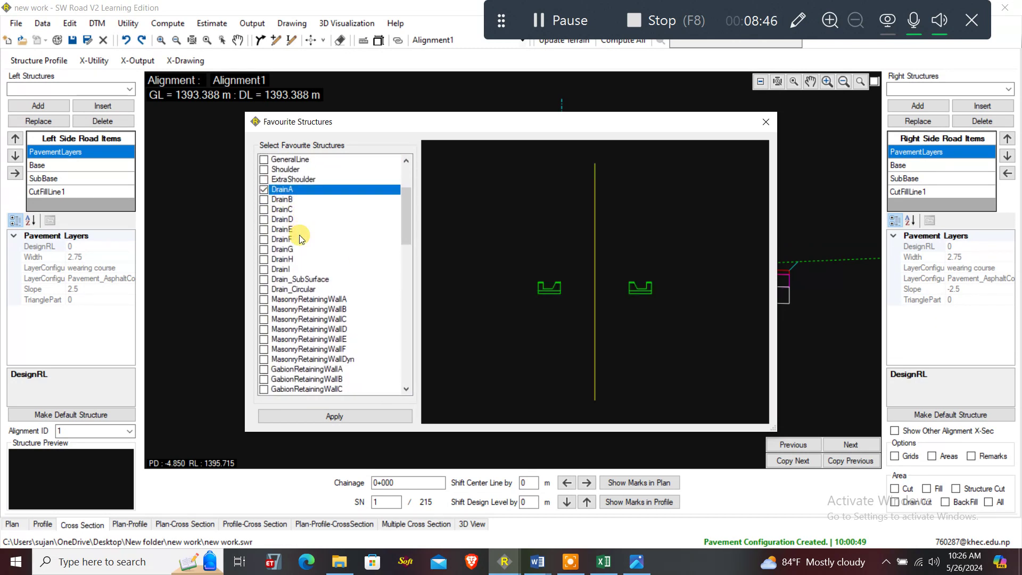
{"action": "scroll", "coordinate": [299, 234], "scroll_direction": "down", "scroll_amount": 1}
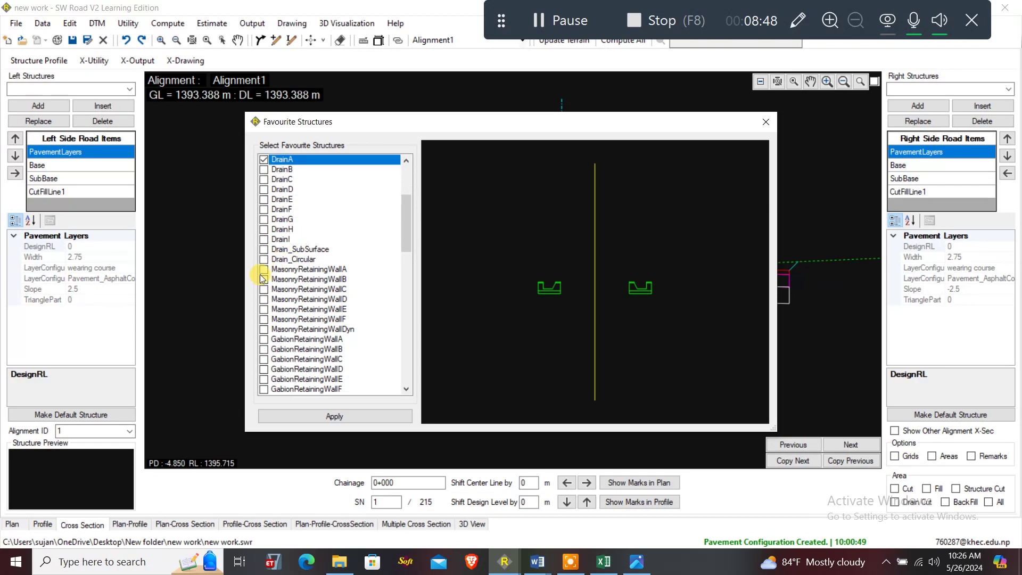
{"action": "scroll", "coordinate": [263, 278], "scroll_direction": "down", "scroll_amount": 2}
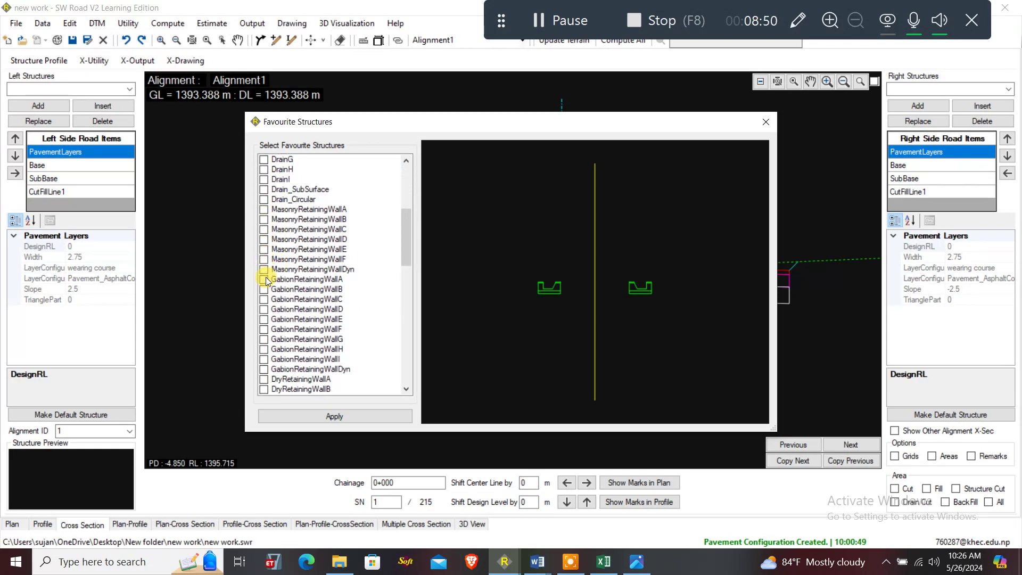
{"action": "left_click", "coordinate": [264, 272]}
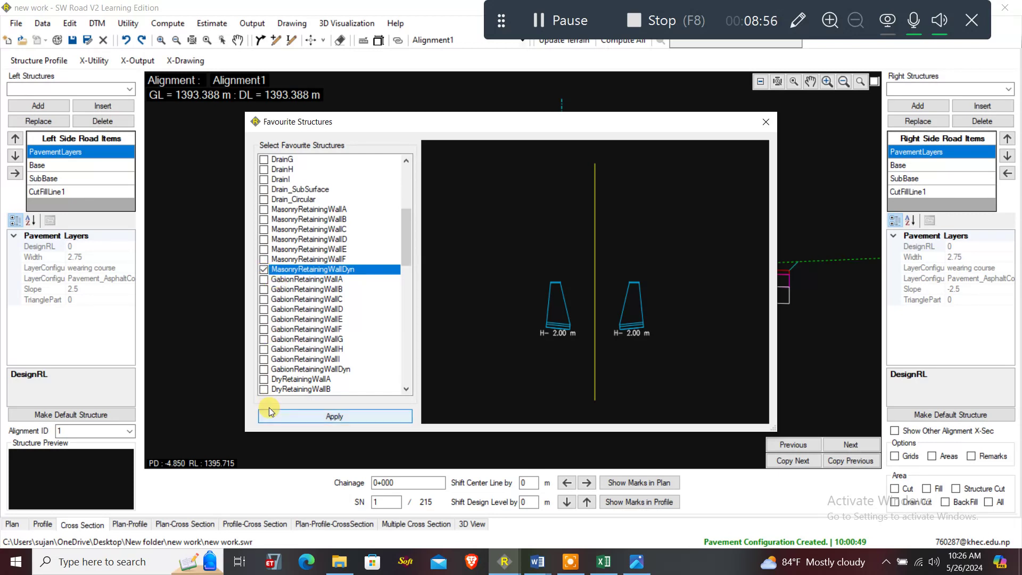
{"action": "left_click", "coordinate": [263, 369]}
Include SkinBreastWallA and CrashBarrier in the favourite structures selection.
{"action": "scroll", "coordinate": [268, 367], "scroll_direction": "down", "scroll_amount": 6}
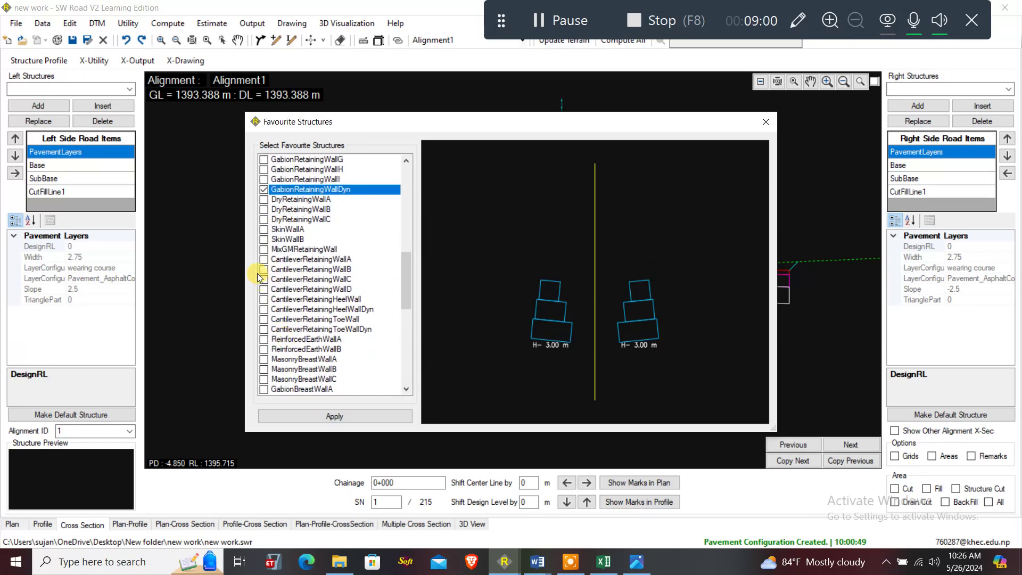
{"action": "scroll", "coordinate": [259, 282], "scroll_direction": "down", "scroll_amount": 3}
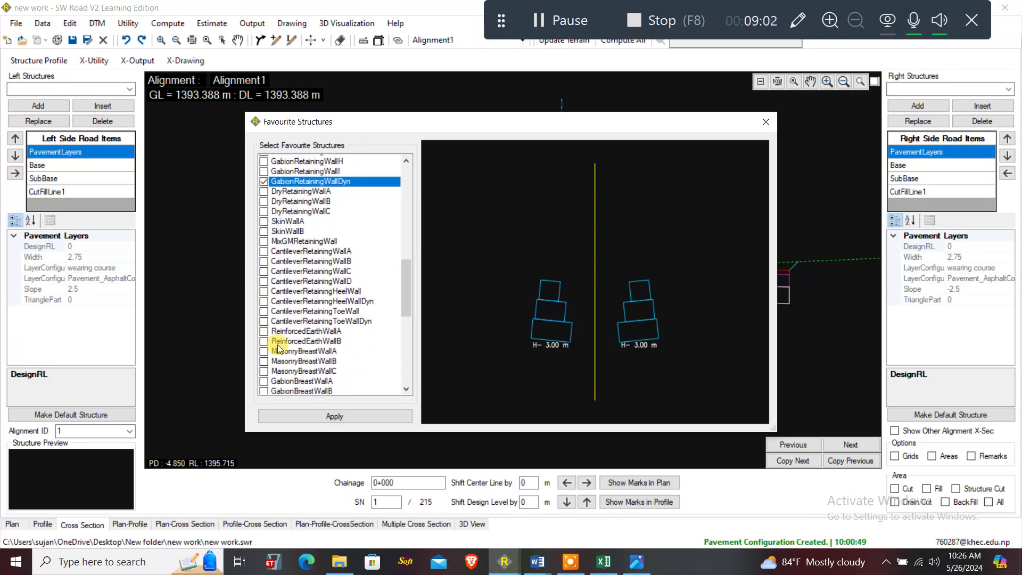
{"action": "left_click", "coordinate": [264, 329]}
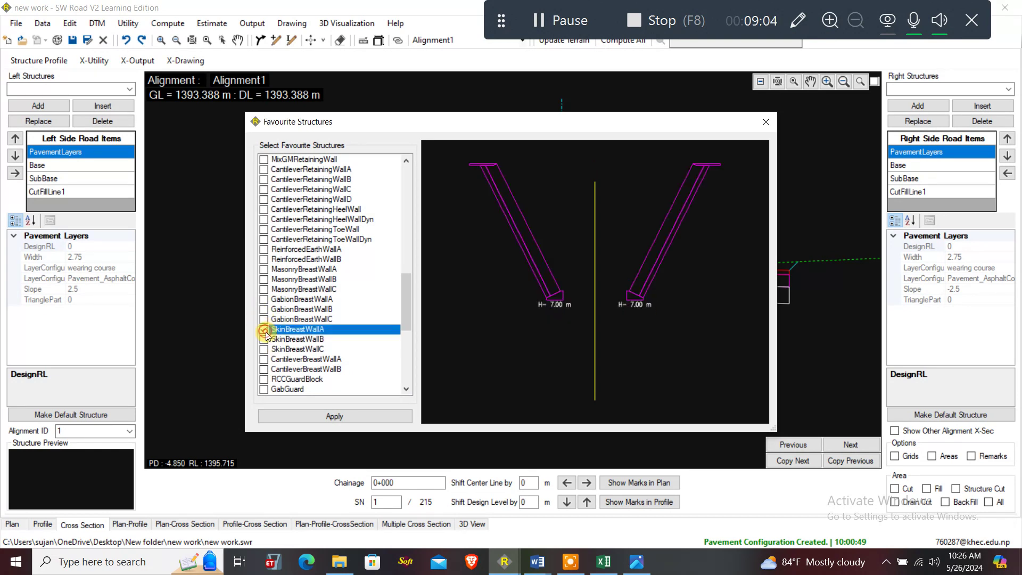
{"action": "scroll", "coordinate": [292, 319], "scroll_direction": "down", "scroll_amount": 5}
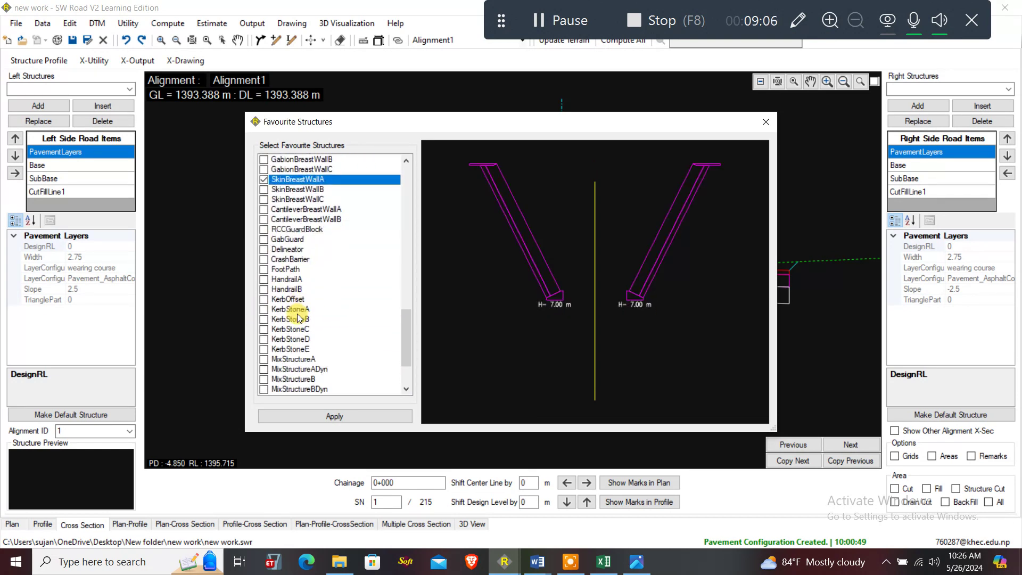
{"action": "left_click", "coordinate": [264, 259]}
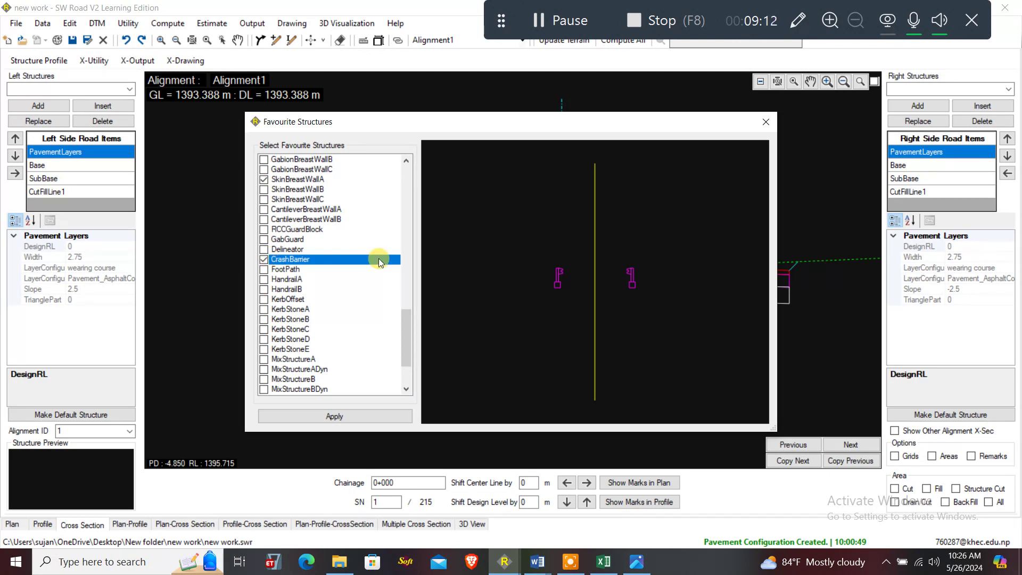
Review the whole favourite structures list, checking the marked drain, retaining wall, breast wall and crash barrier entries.
{"action": "scroll", "coordinate": [378, 257], "scroll_direction": "down", "scroll_amount": 3}
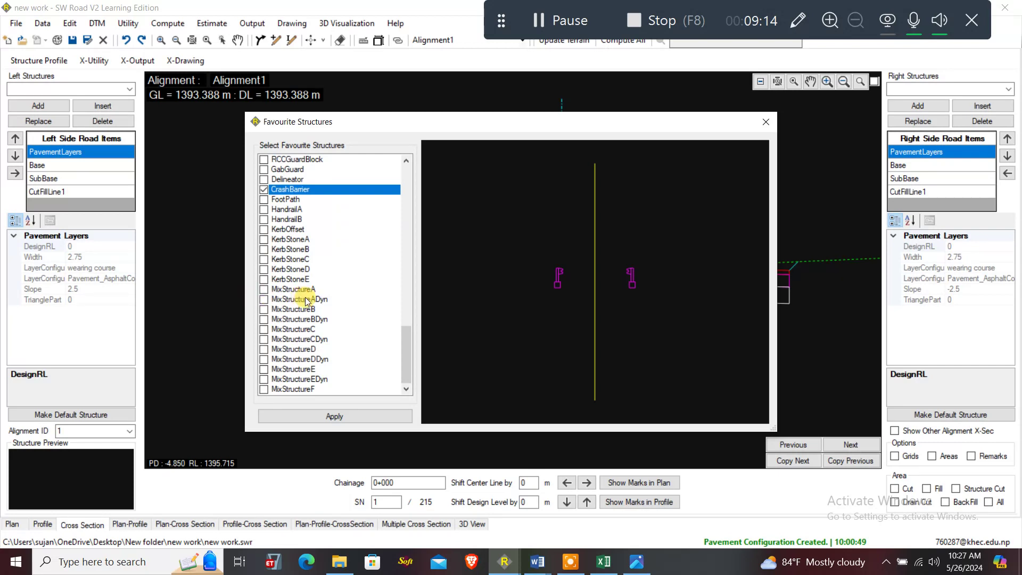
{"action": "scroll", "coordinate": [297, 277], "scroll_direction": "up", "scroll_amount": 15}
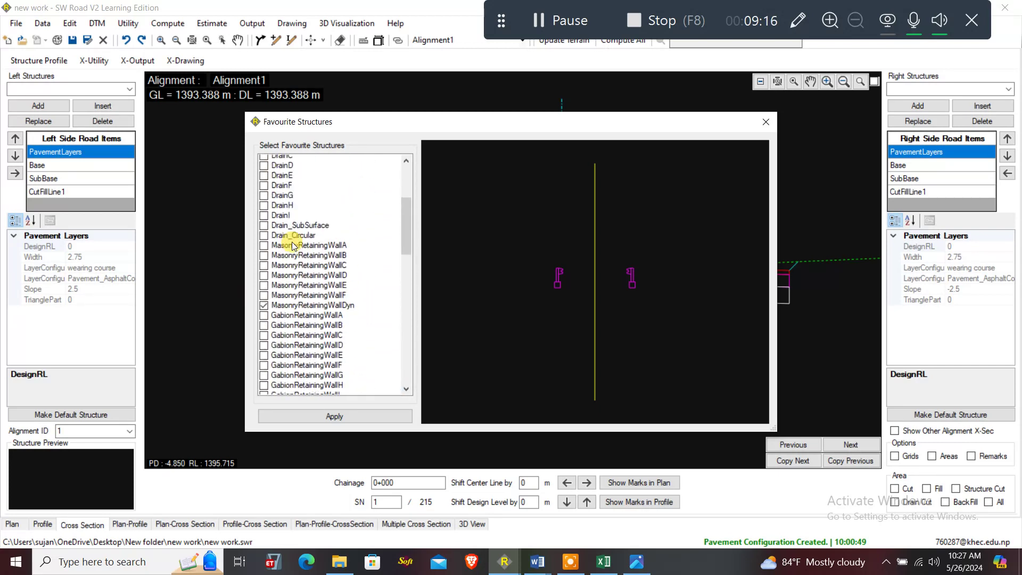
{"action": "scroll", "coordinate": [292, 246], "scroll_direction": "up", "scroll_amount": 5}
{"action": "scroll", "coordinate": [290, 266], "scroll_direction": "down", "scroll_amount": 2}
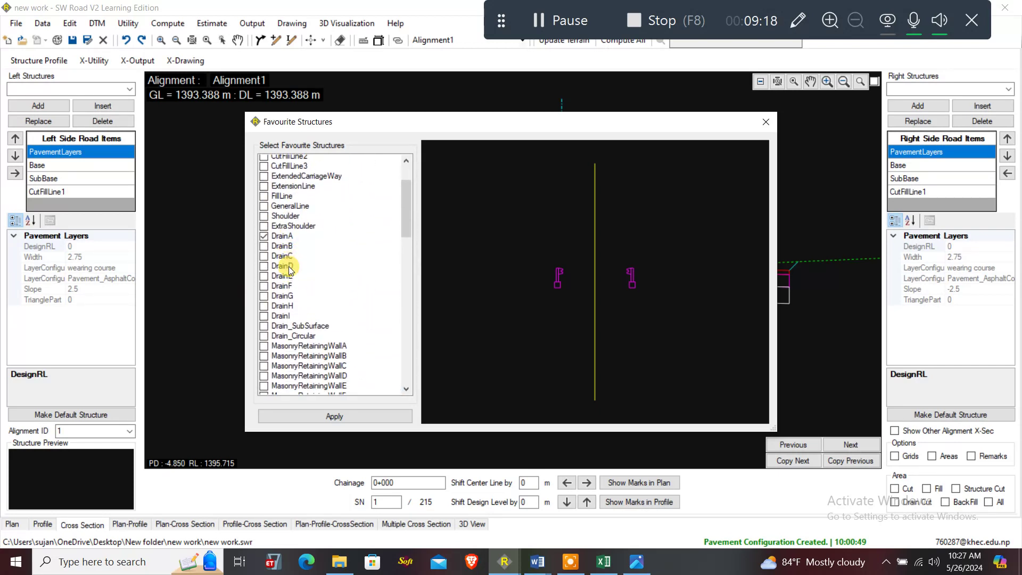
{"action": "scroll", "coordinate": [290, 269], "scroll_direction": "down", "scroll_amount": 7}
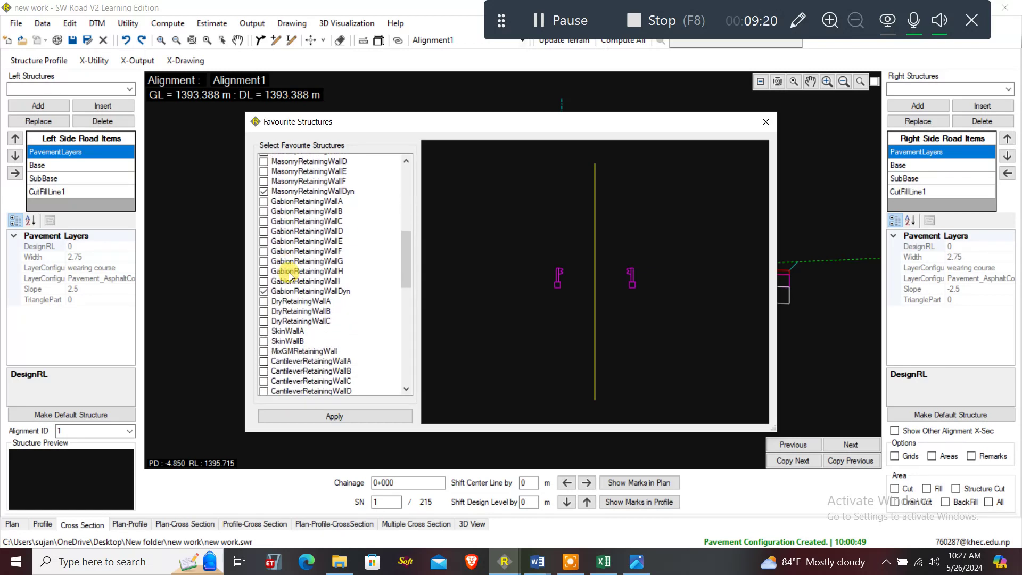
{"action": "scroll", "coordinate": [289, 276], "scroll_direction": "up", "scroll_amount": 2}
{"action": "scroll", "coordinate": [289, 276], "scroll_direction": "down", "scroll_amount": 8}
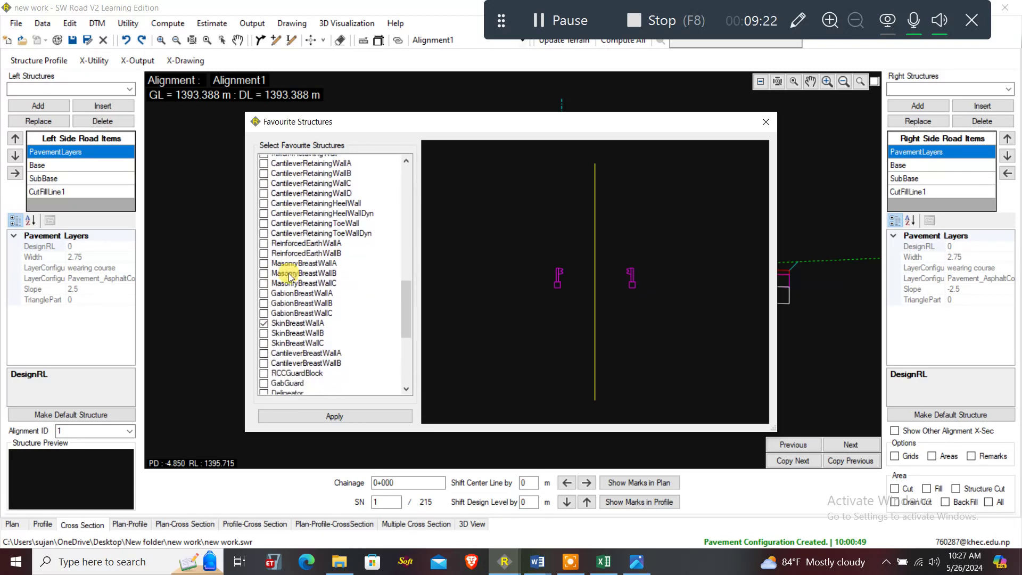
{"action": "scroll", "coordinate": [289, 276], "scroll_direction": "down", "scroll_amount": 1}
{"action": "scroll", "coordinate": [289, 276], "scroll_direction": "down", "scroll_amount": 6}
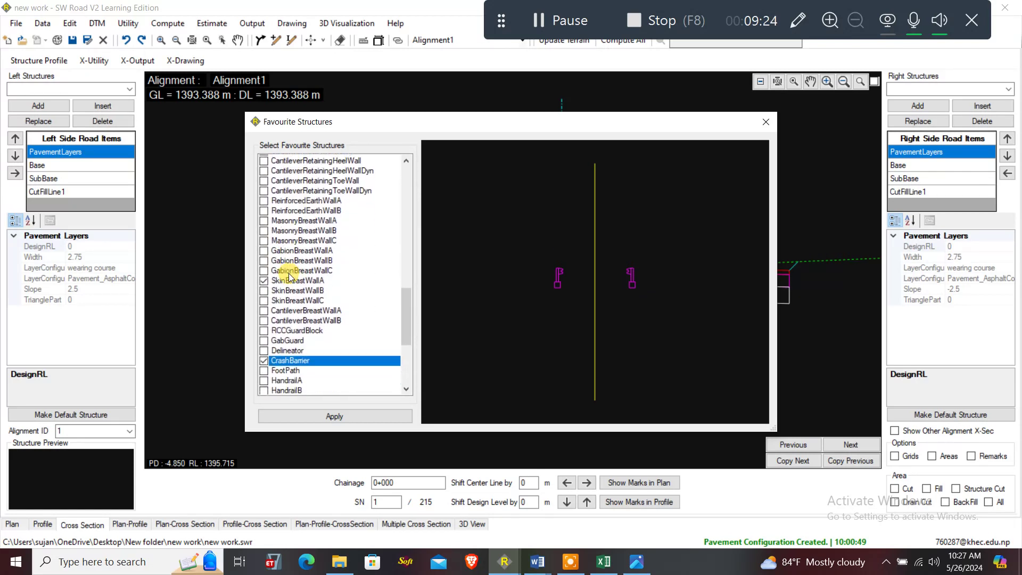
Add ExtendedCarriageWay to the favourite structures, apply the selection, and check the favourites in the left-side structure list.
{"action": "scroll", "coordinate": [289, 276], "scroll_direction": "up", "scroll_amount": 20}
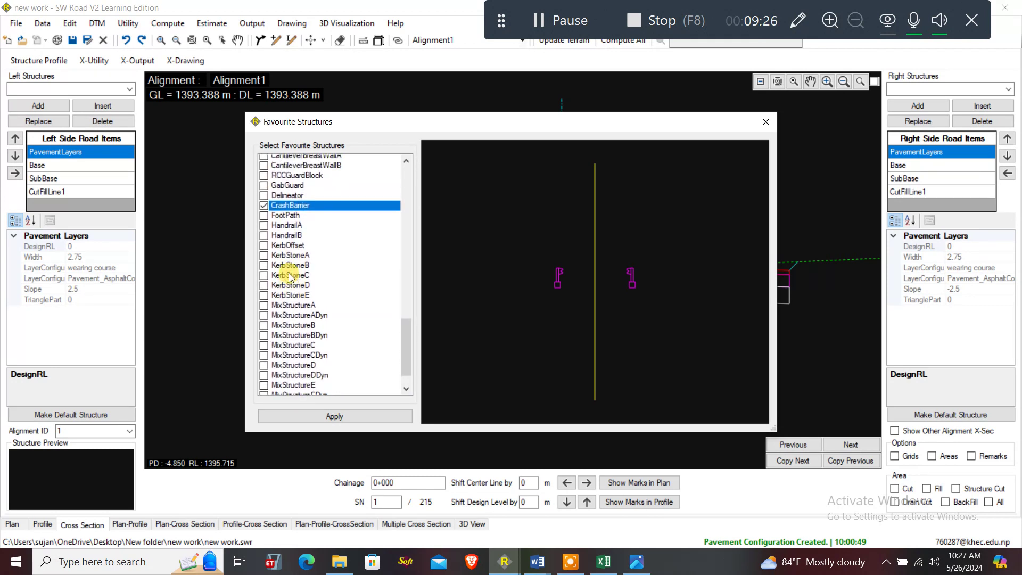
{"action": "scroll", "coordinate": [290, 282], "scroll_direction": "up", "scroll_amount": 1}
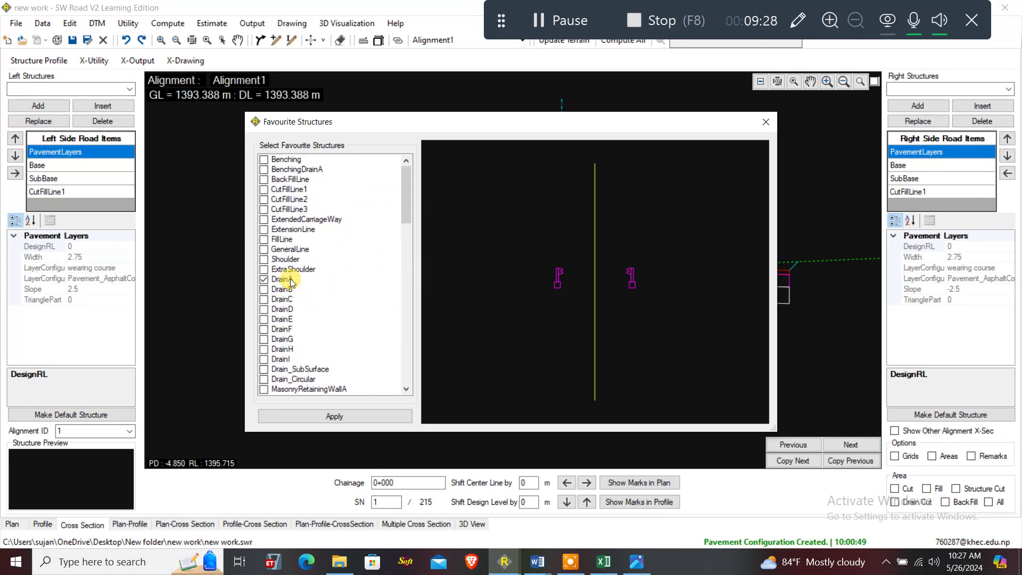
{"action": "left_click", "coordinate": [264, 220]}
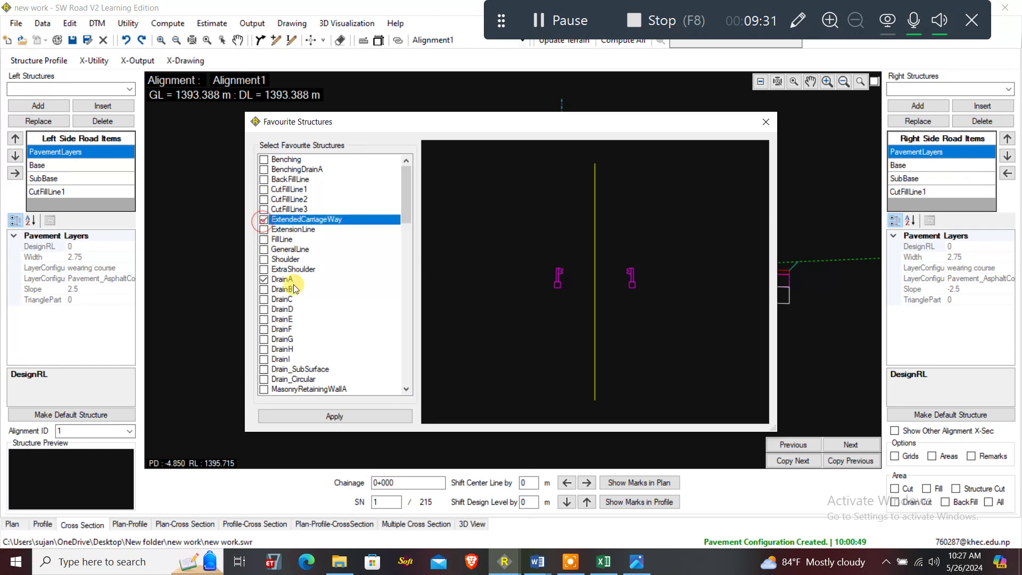
{"action": "left_click", "coordinate": [382, 418]}
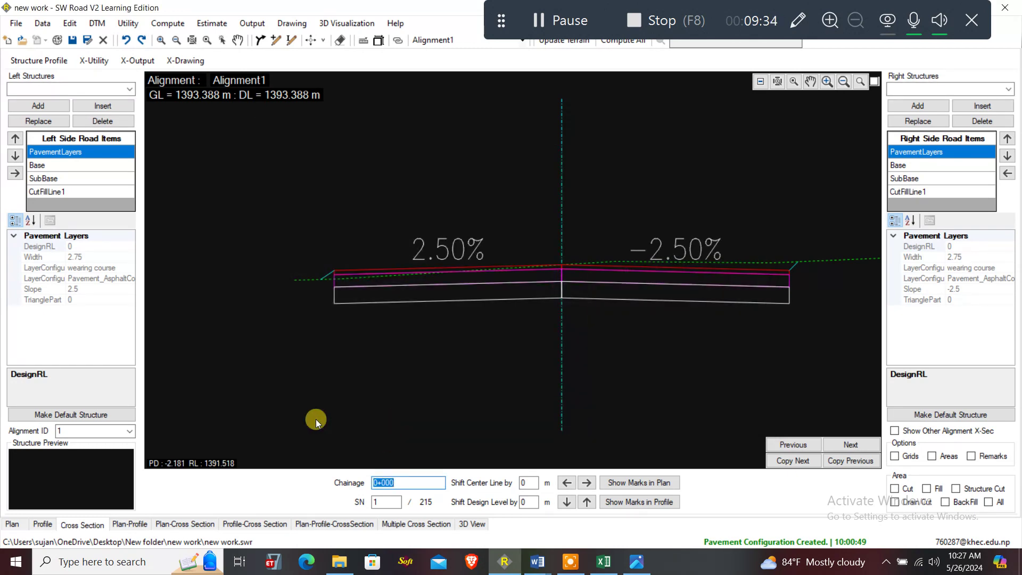
{"action": "left_click", "coordinate": [129, 89]}
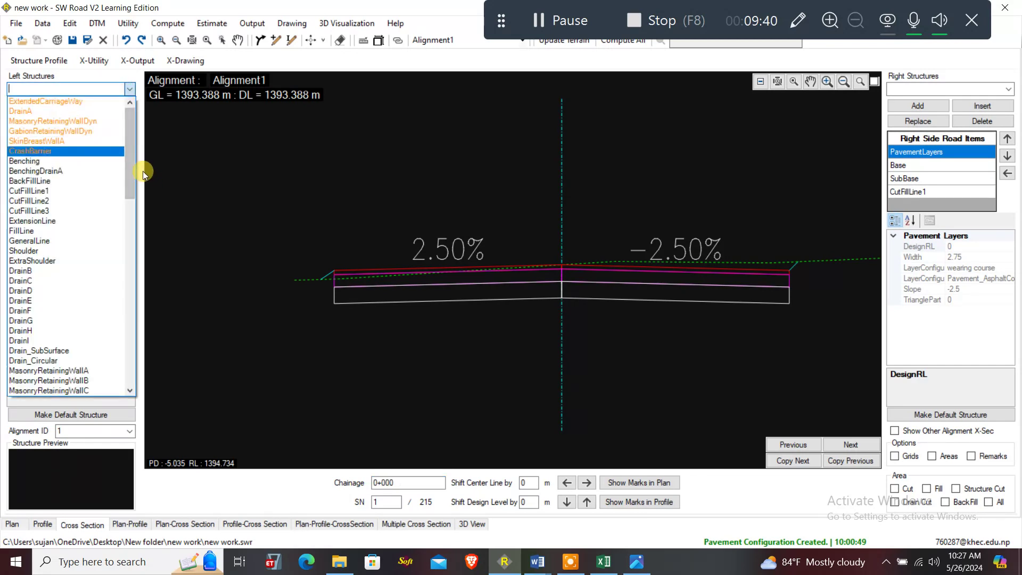
{"action": "left_click", "coordinate": [158, 195]}
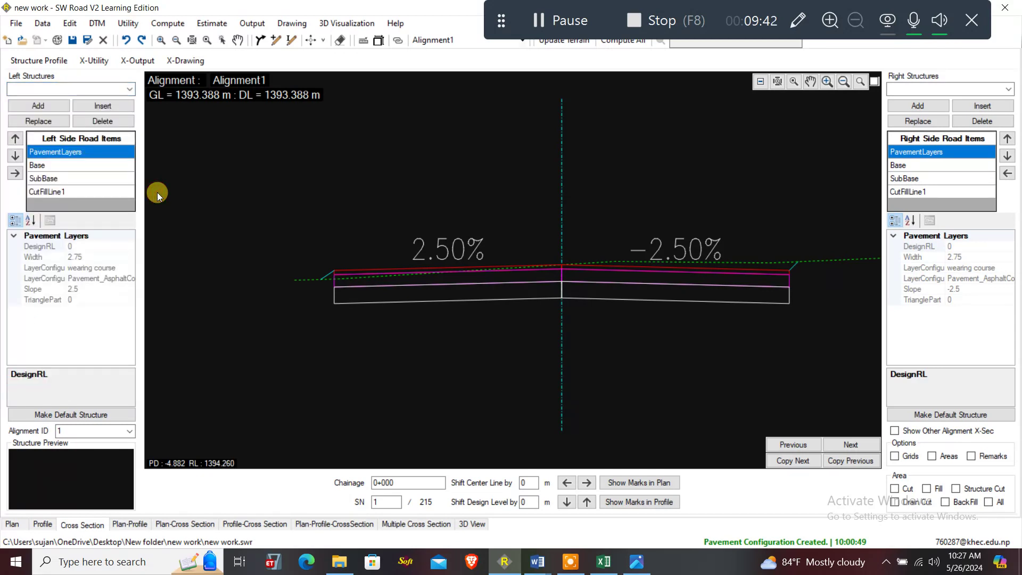